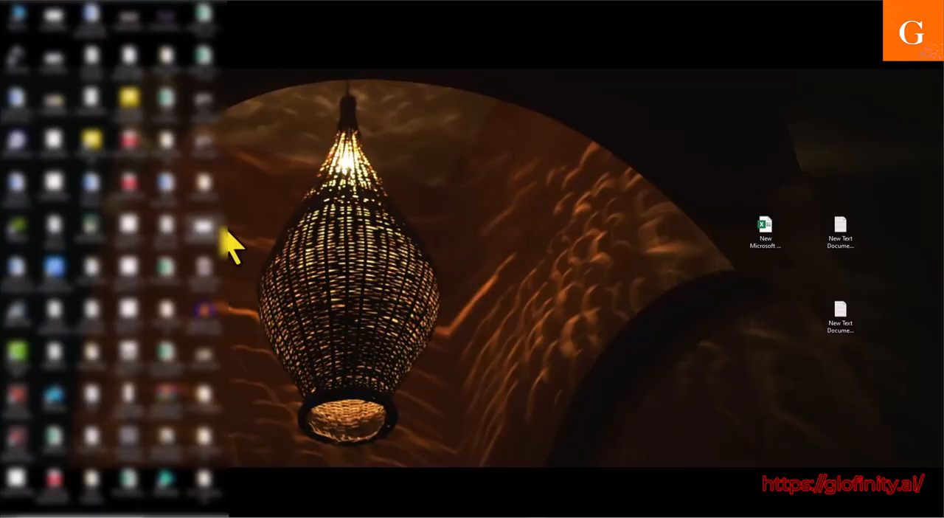
Step: Switch to the Chrome window with the Google Drive Work folder and open a new browser tab
mouse_move(500, 516)
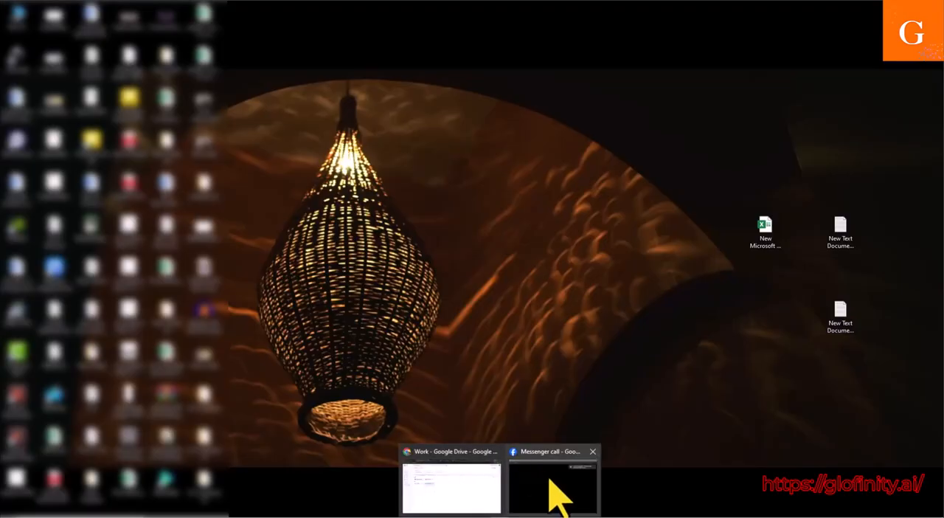
click(452, 480)
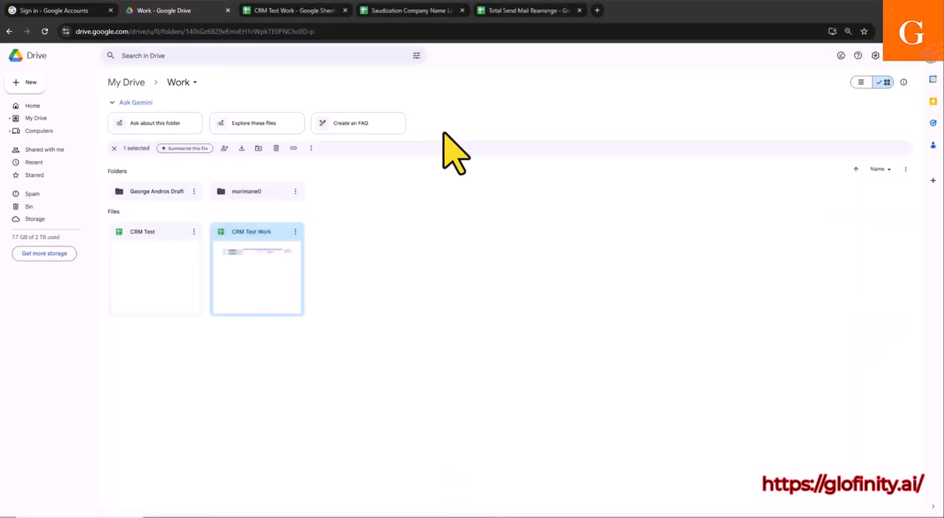
click(564, 10)
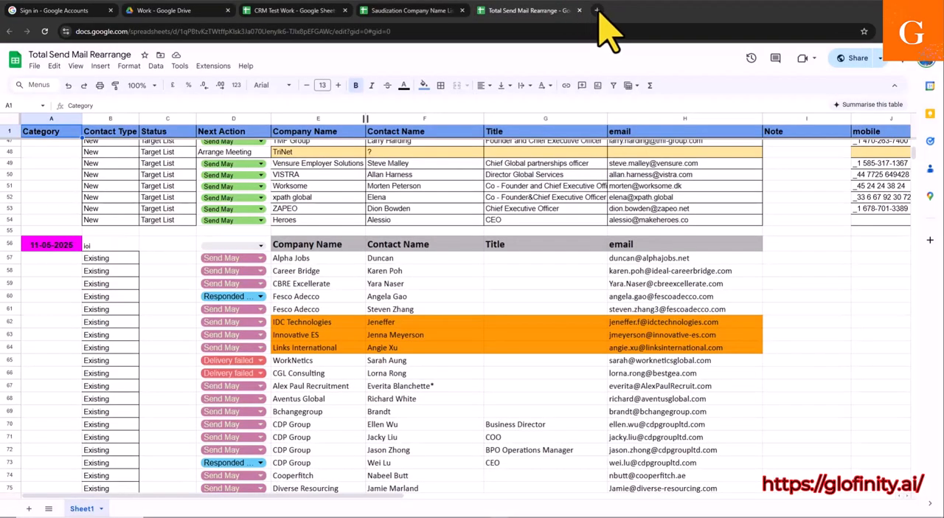
click(596, 10)
Step: Search the web for apollo.io and open the official Apollo io result
click(98, 31)
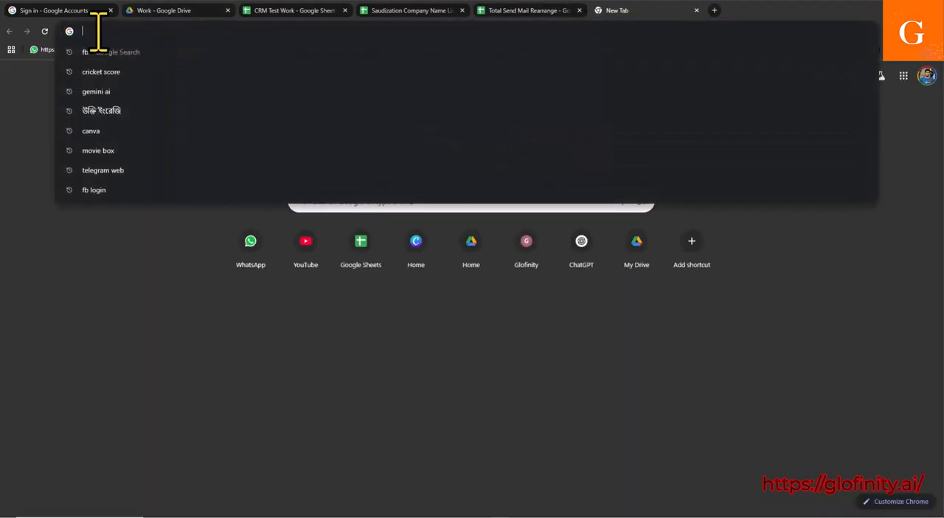
text(ap)
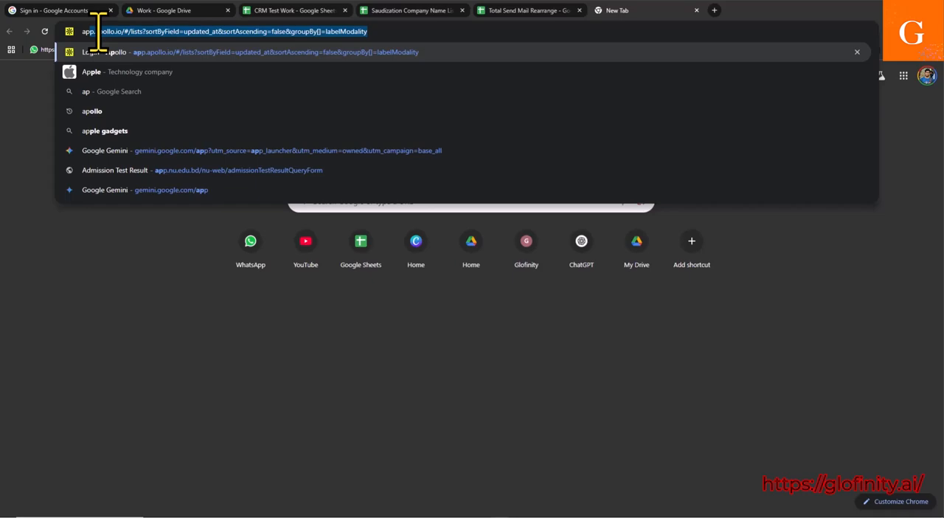
key(BackSpace)
text(o)
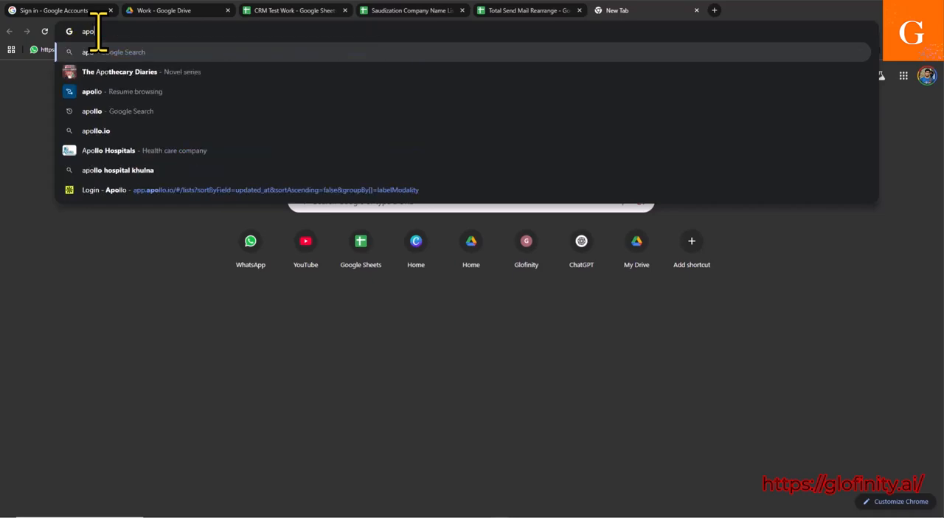
text(l)
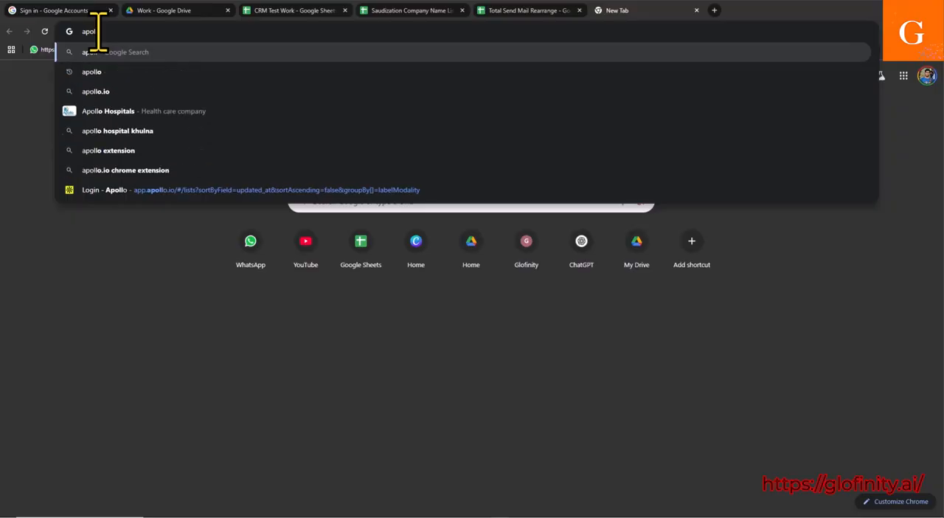
text(lo)
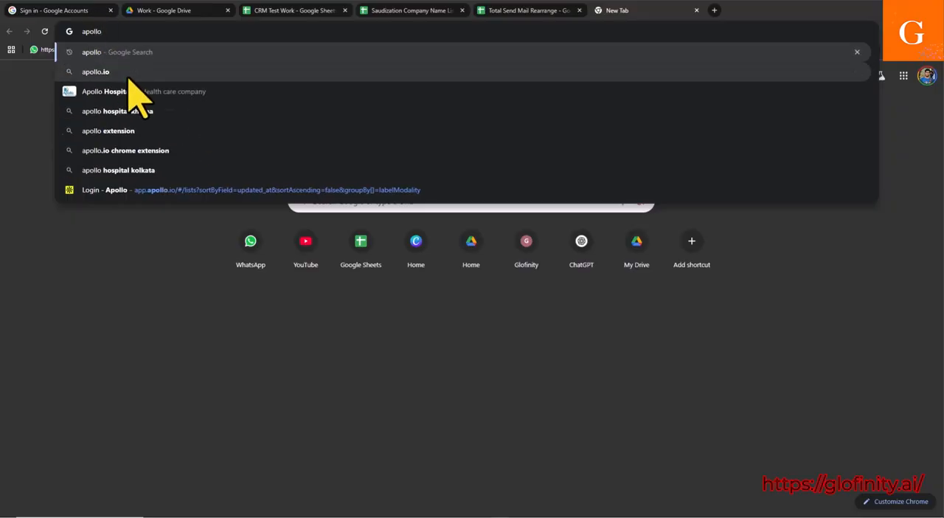
click(130, 77)
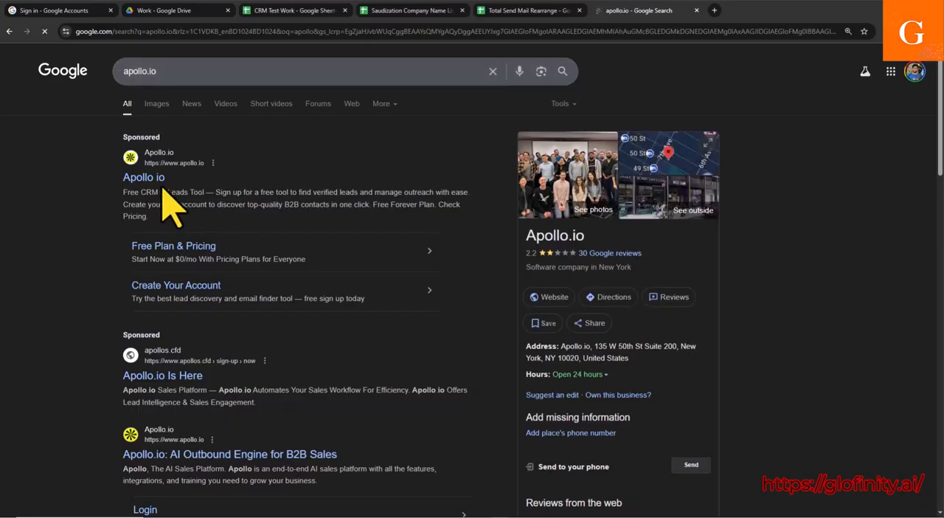
click(146, 186)
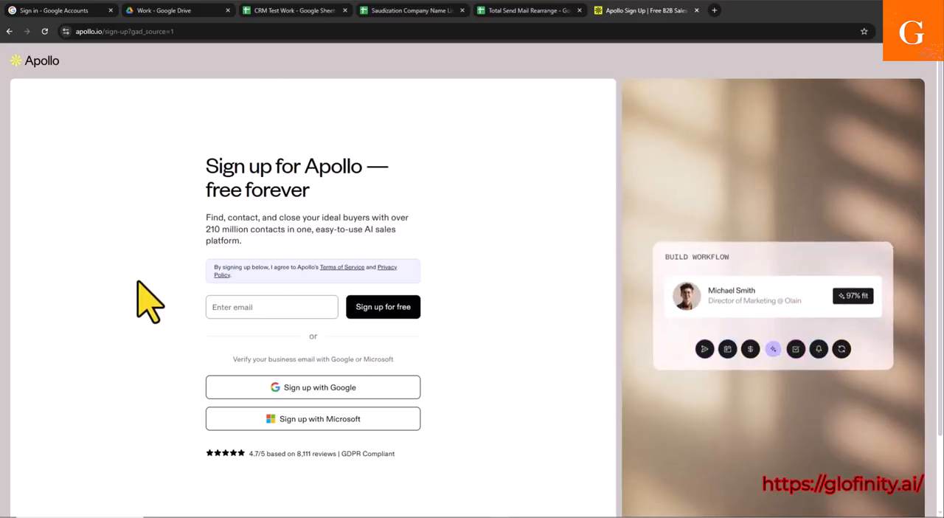
Step: Sign in to Apollo with the first listed Google account and continue to its home page
click(231, 307)
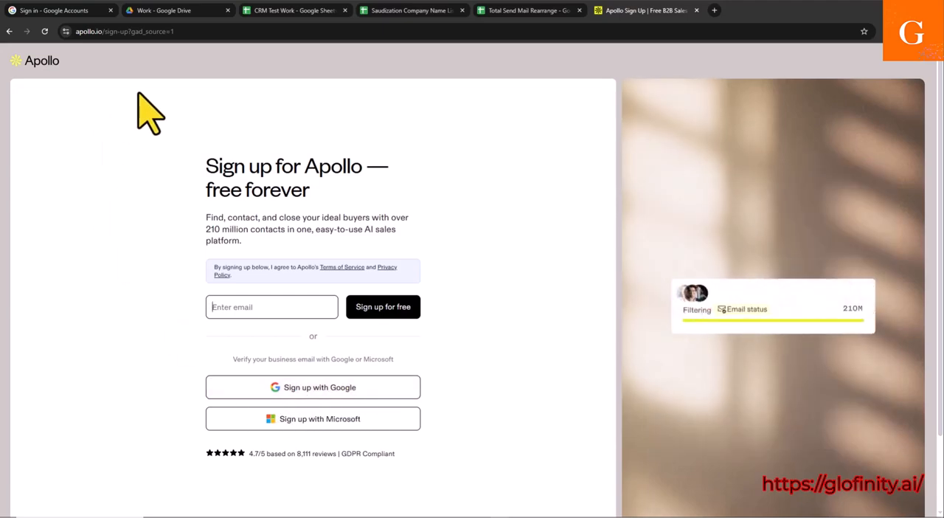
click(285, 384)
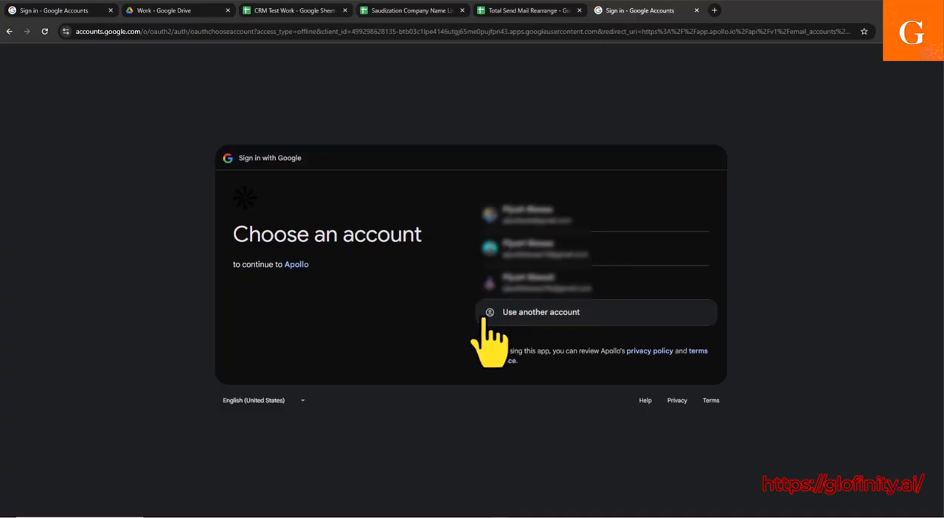
click(550, 223)
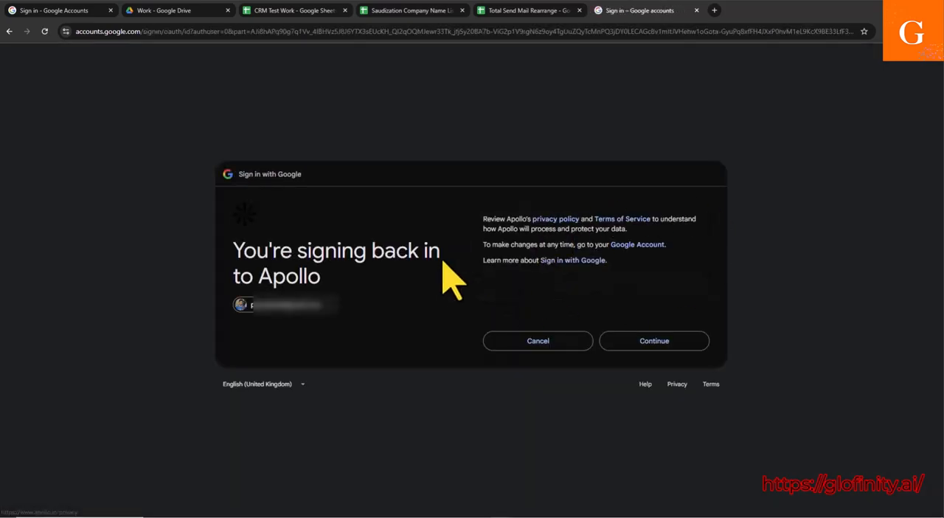
click(662, 349)
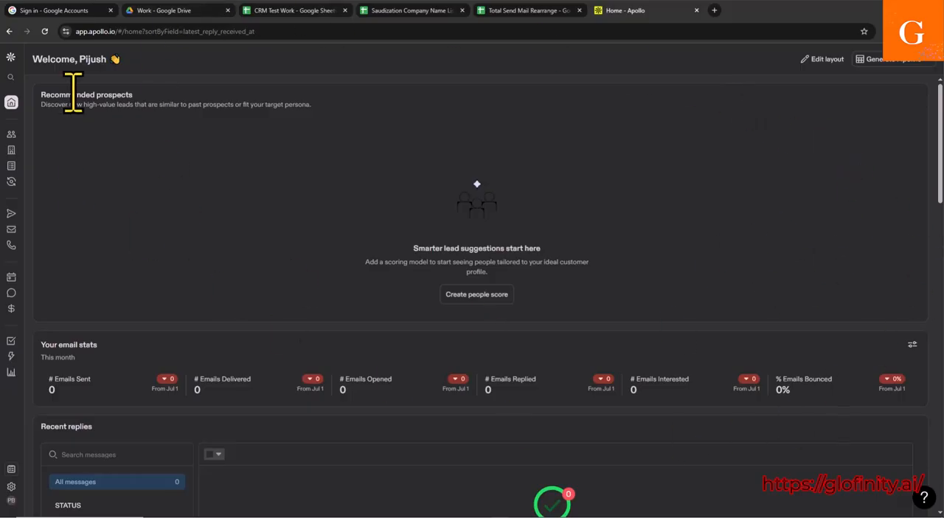
Step: Open the Companies search and expand the Company filter's include/exclude list of companies, with the include list ready for entry
mouse_move(15, 107)
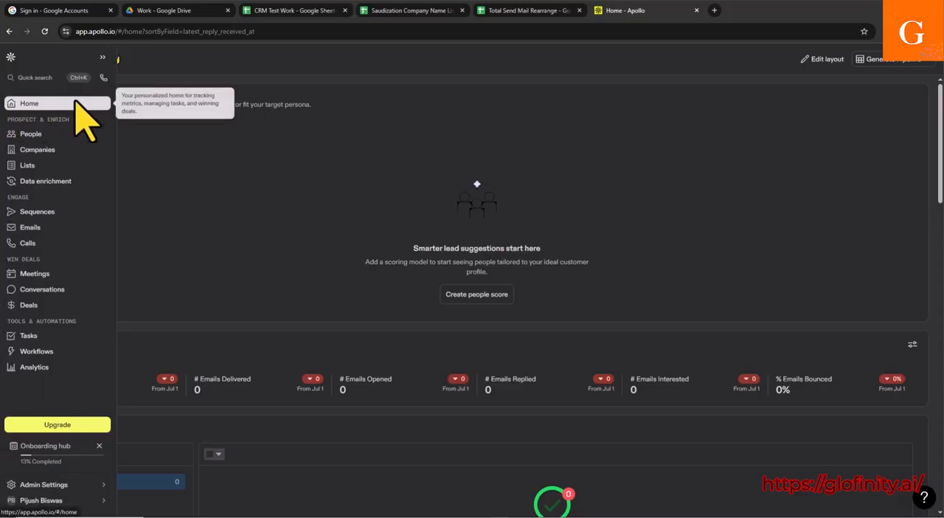
click(46, 152)
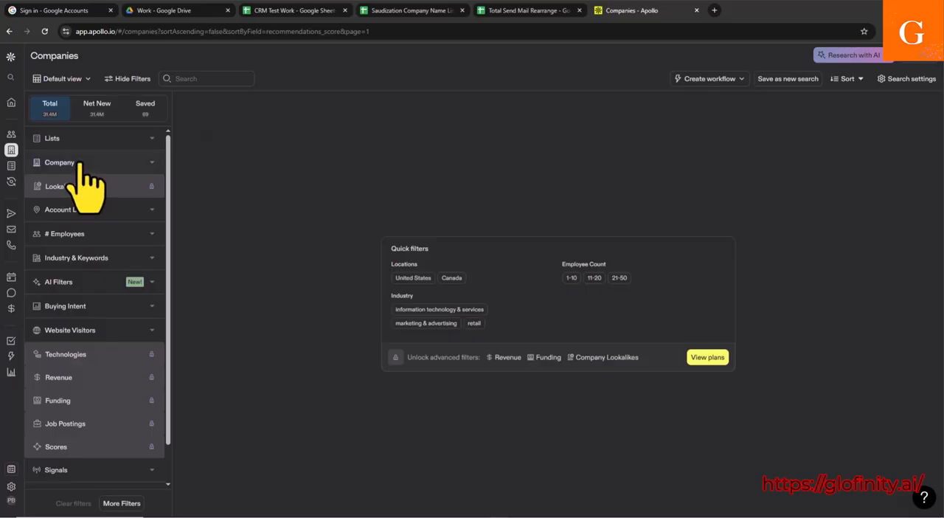
click(74, 164)
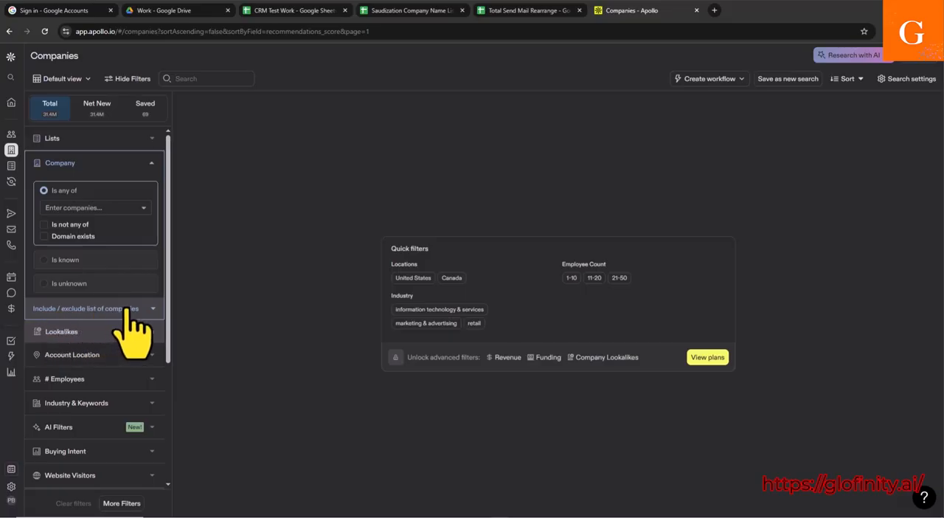
click(89, 308)
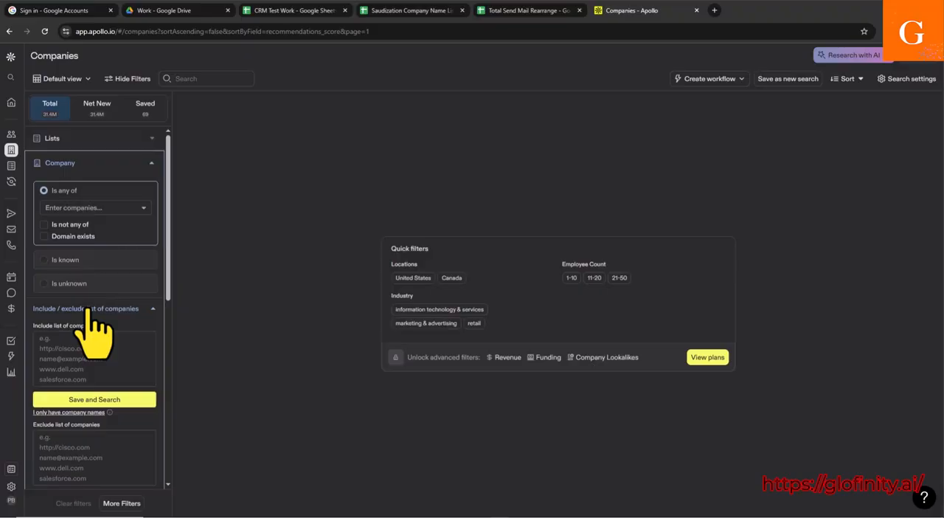
scroll(91, 310, down, 1)
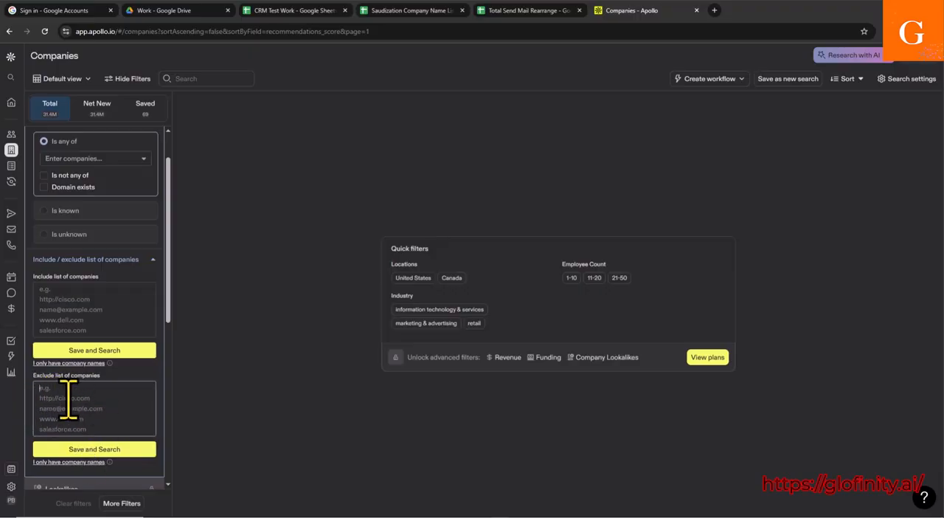
click(45, 303)
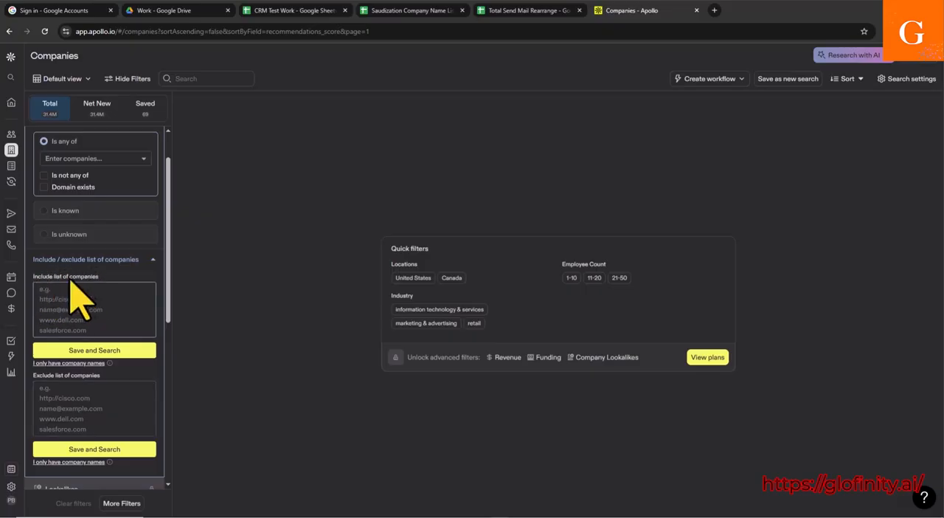
scroll(118, 329, up, 1)
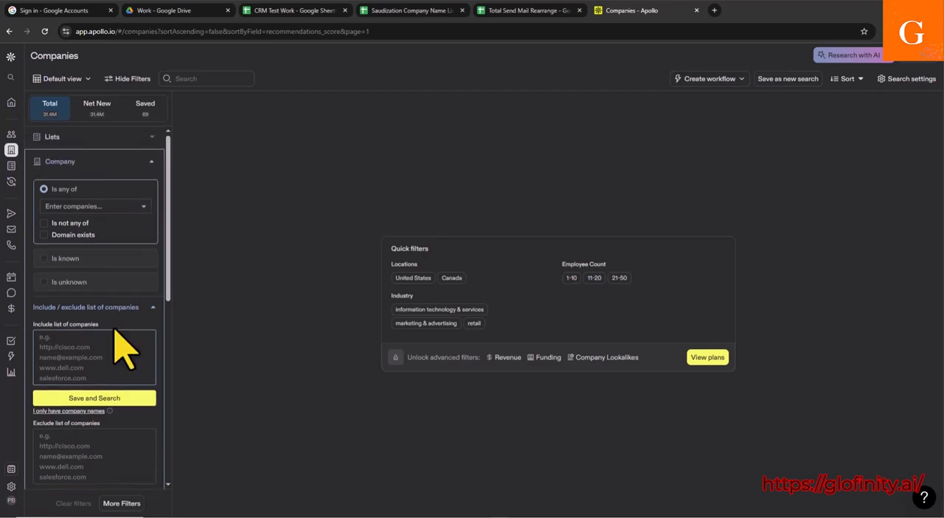
drag(34, 326, 89, 364)
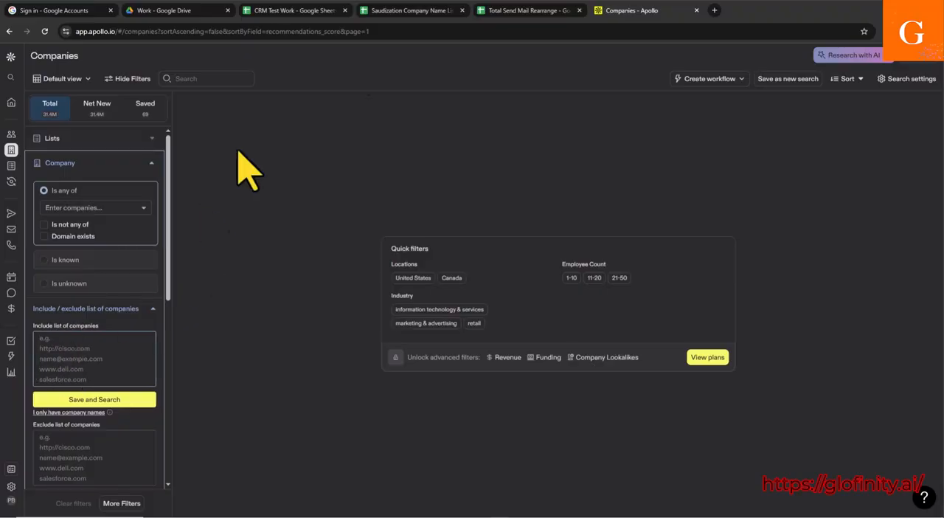
Step: In the Saudization Company Name List spreadsheet, copy the Website cells D13:D15, starting at the khazeen row
click(420, 11)
scroll(111, 288, down, 3)
scroll(118, 325, up, 3)
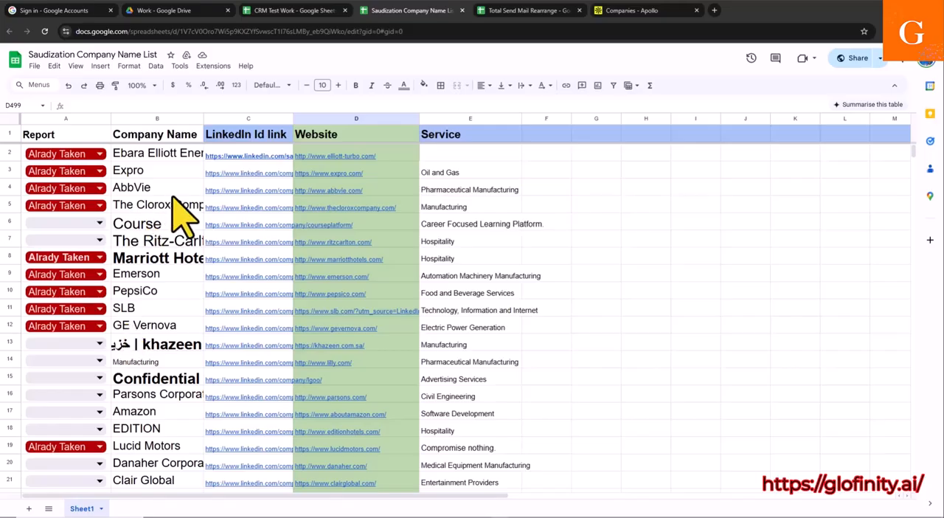
click(271, 242)
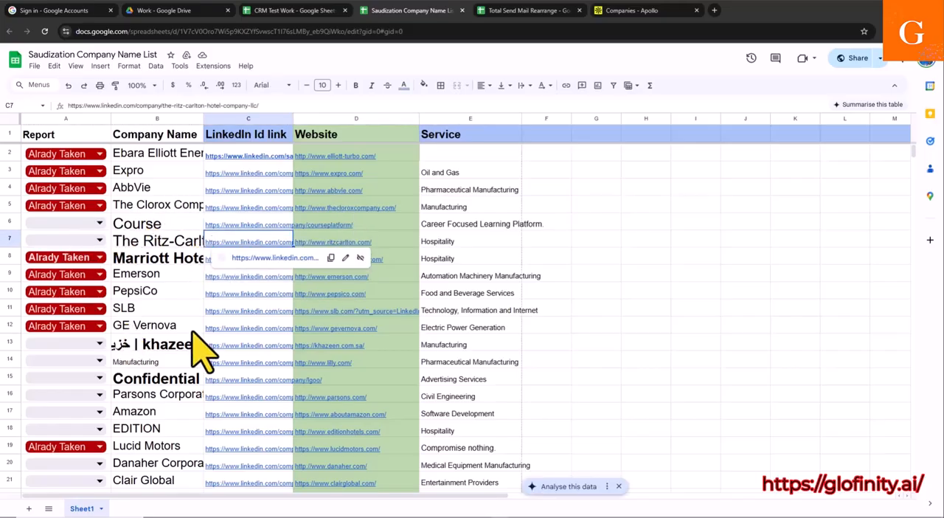
scroll(147, 339, down, 1)
click(101, 294)
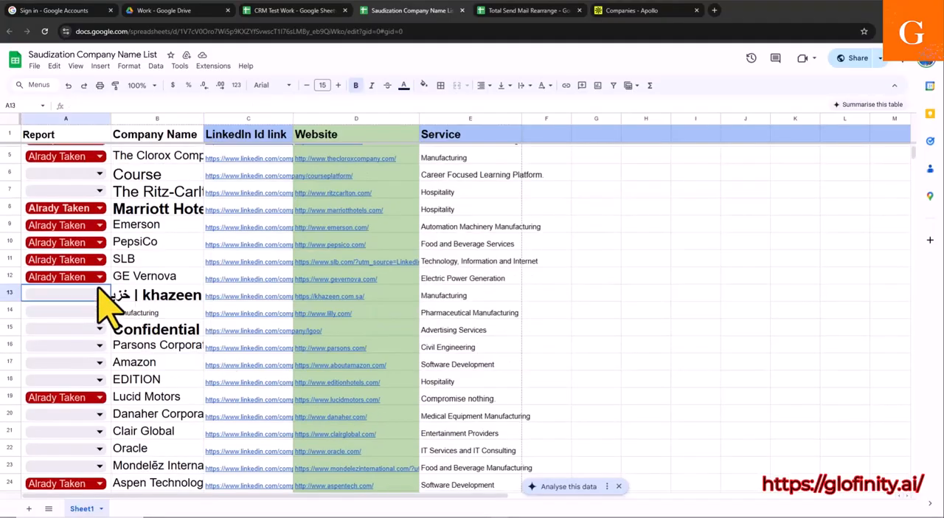
click(229, 293)
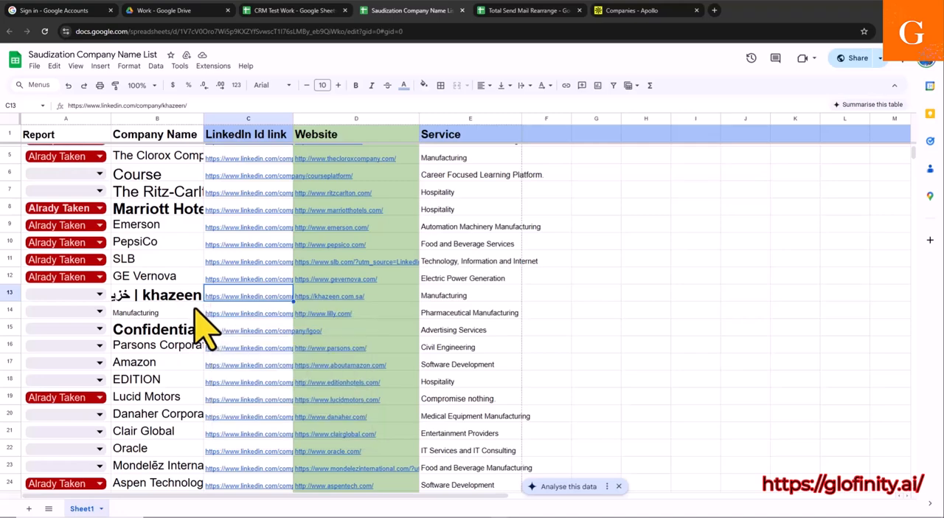
click(317, 295)
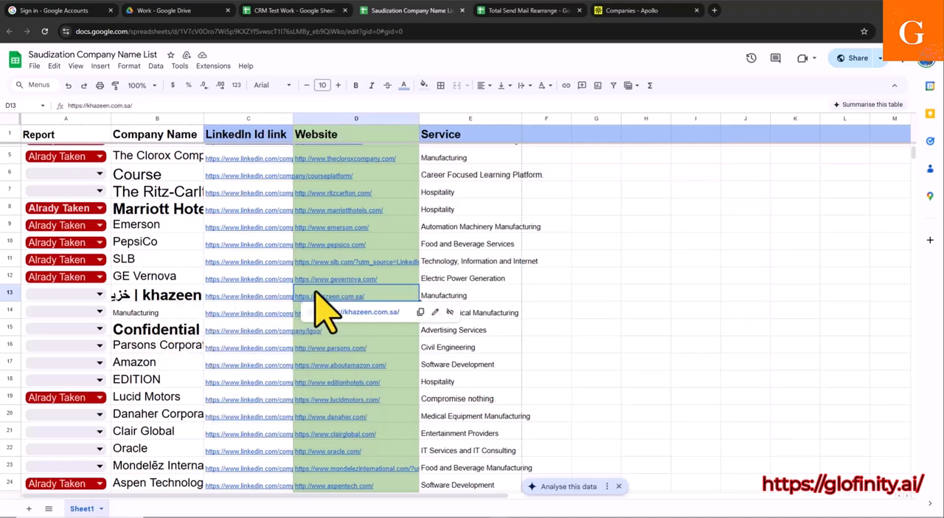
drag(316, 296, 316, 323)
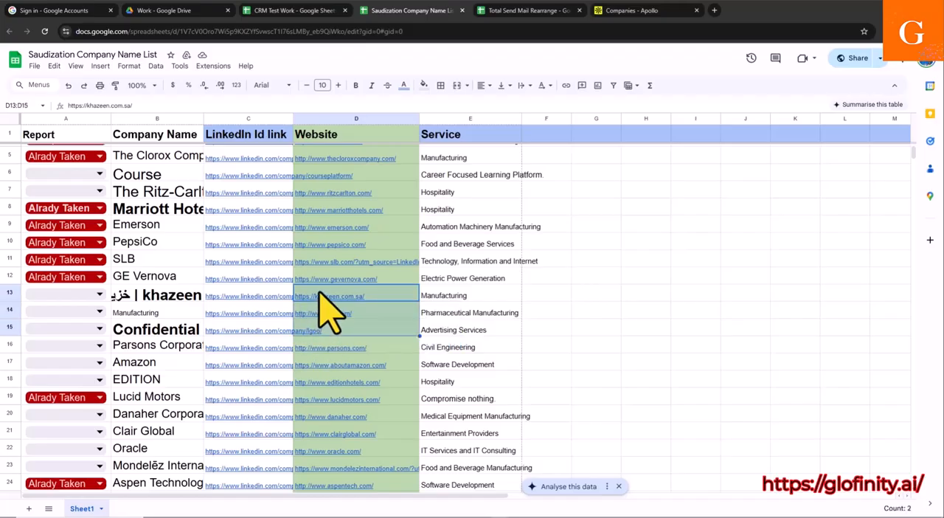
key(ctrl+c)
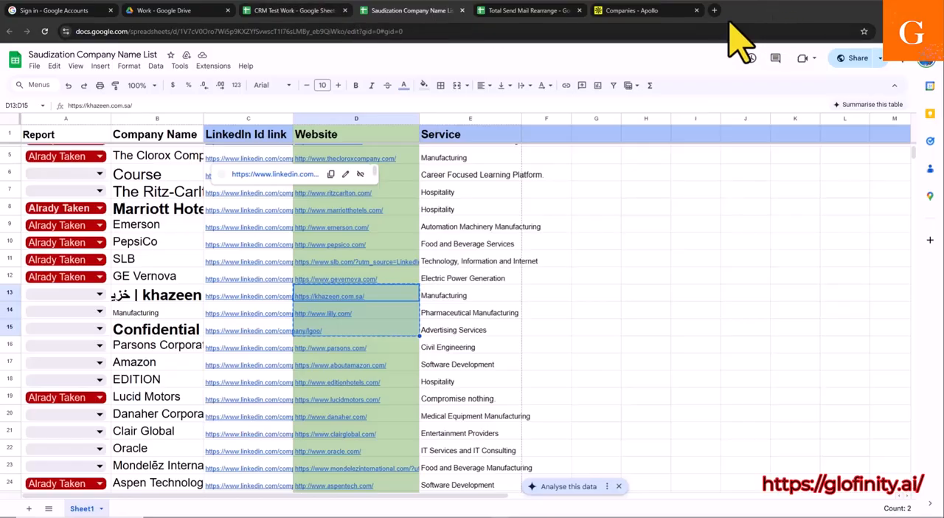
Step: Switch back to Apollo and paste the copied website addresses into the Include list of companies
click(635, 11)
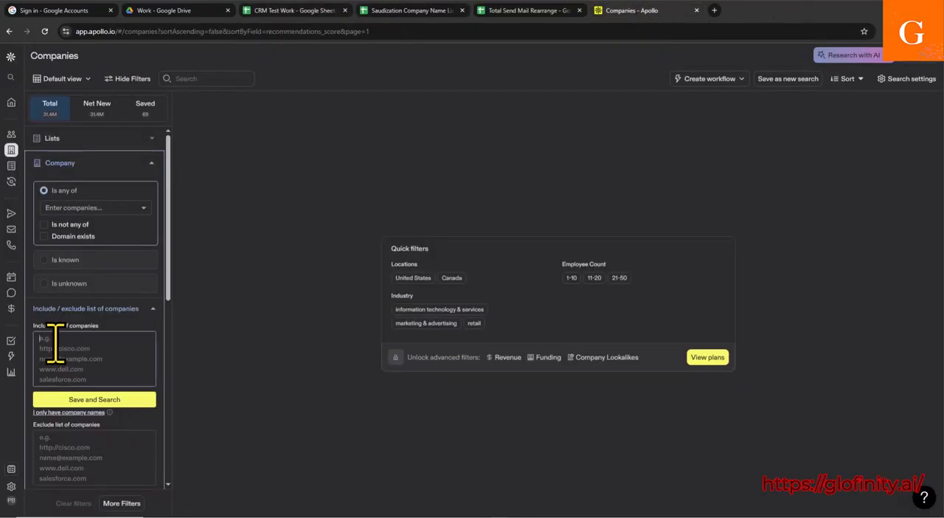
mouse_move(87, 350)
click(65, 347)
key(ctrl+v)
click(400, 9)
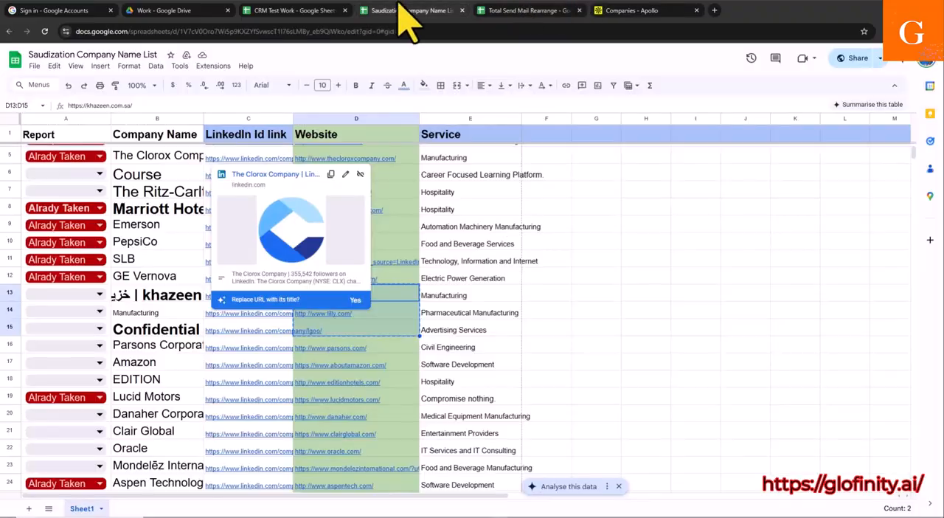
click(352, 328)
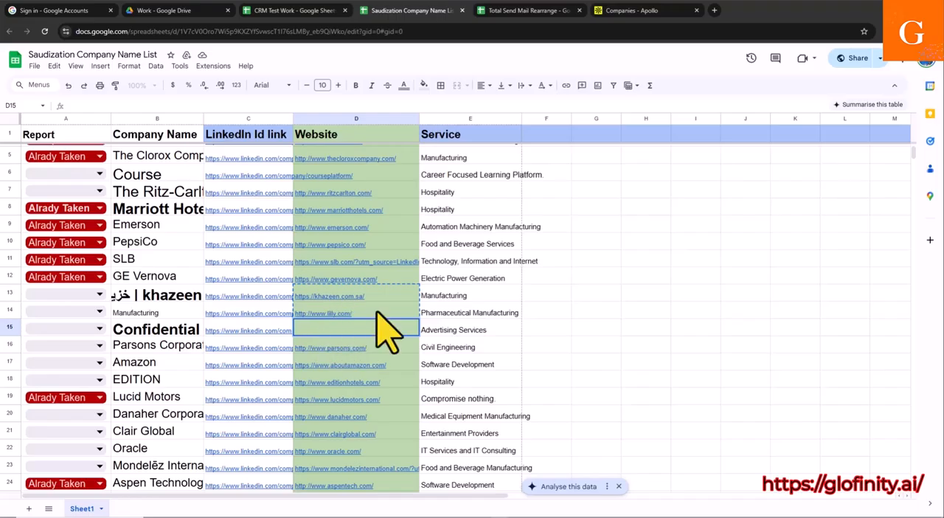
click(626, 10)
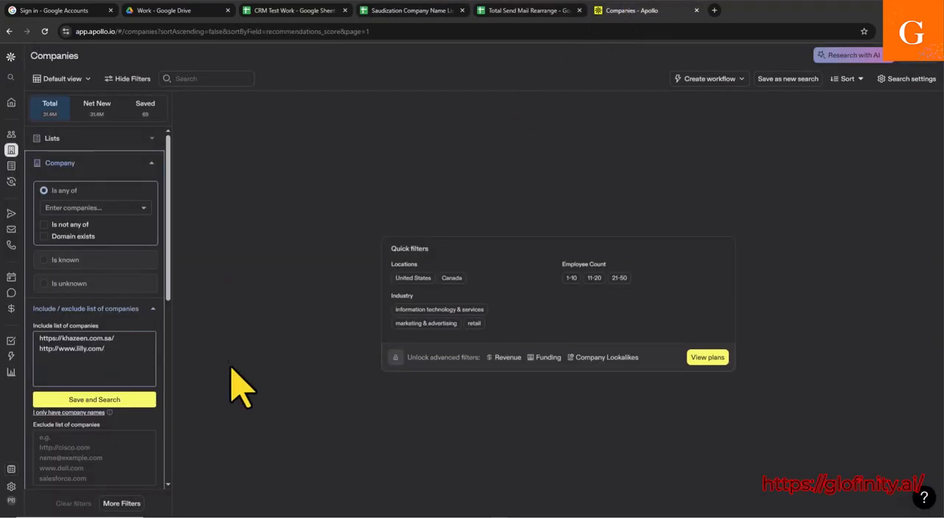
click(77, 399)
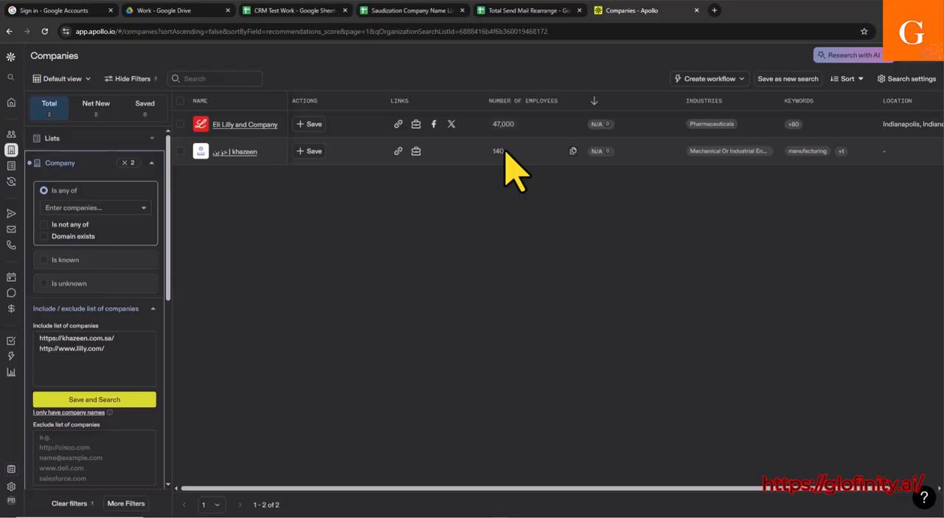
scroll(86, 279, down, 3)
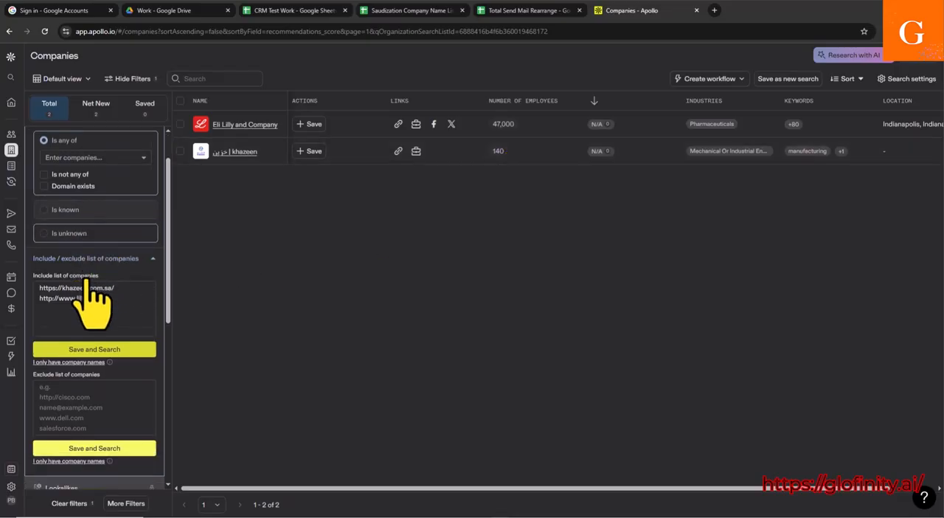
Step: Select the Eli Lilly and Company and khazeen rows in the company results
scroll(91, 281, up, 2)
scroll(100, 298, up, 1)
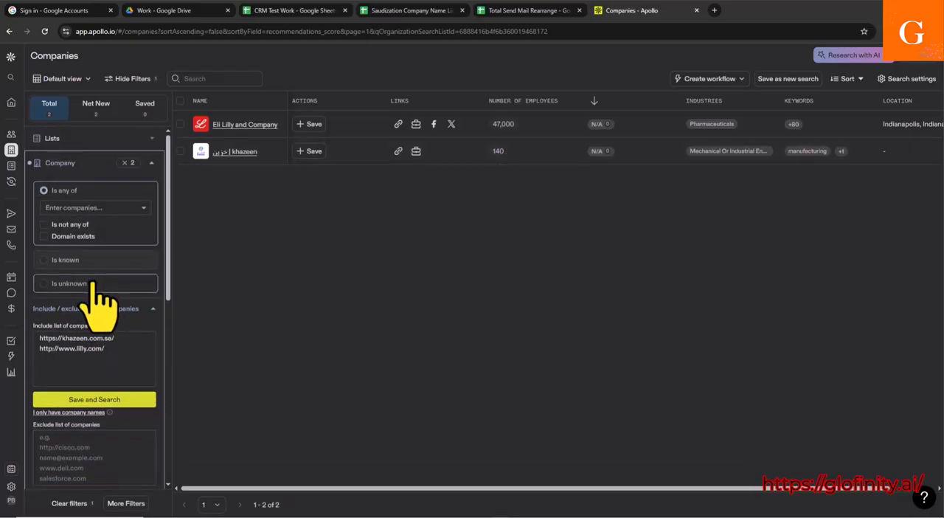
scroll(96, 292, down, 3)
scroll(126, 251, up, 3)
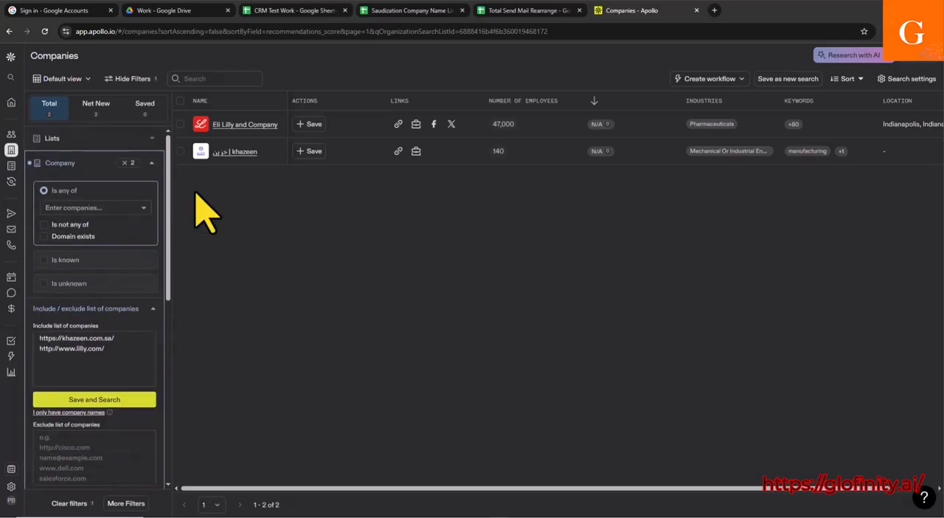
click(180, 124)
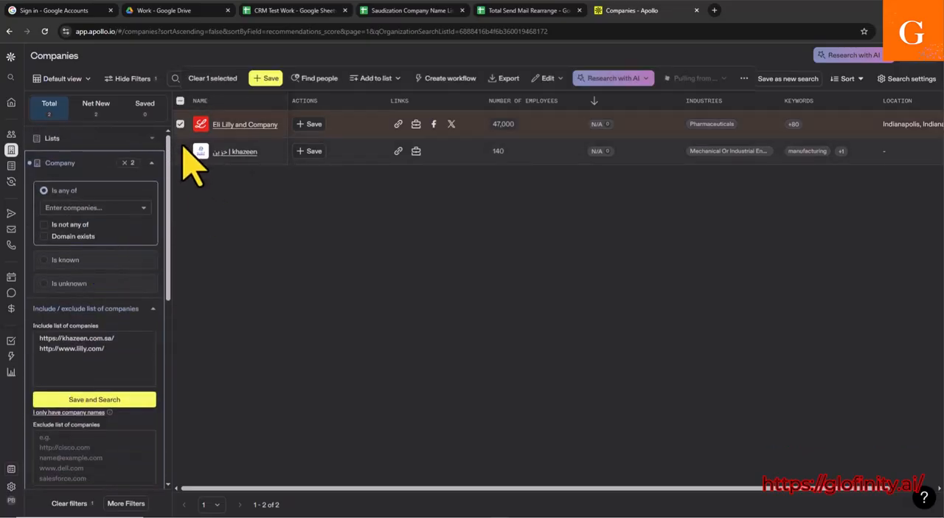
click(180, 152)
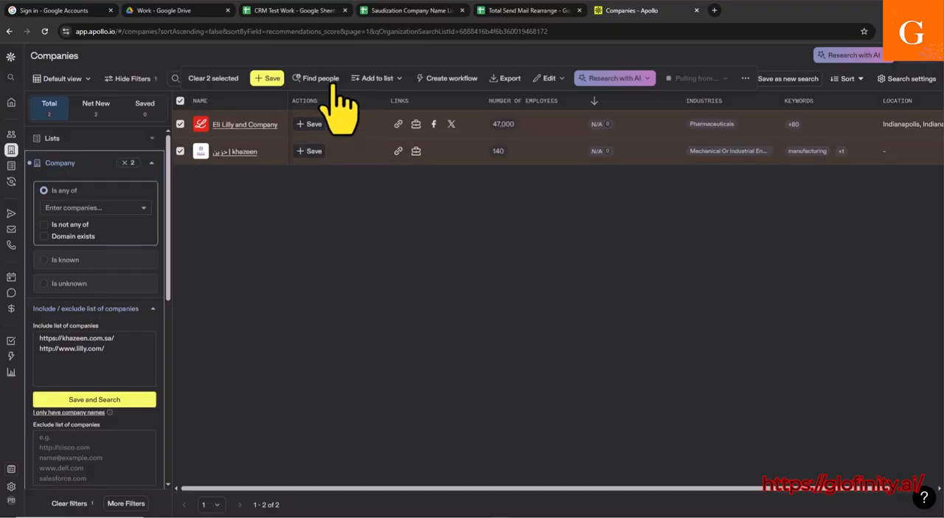
Step: Clear the selection, try to apply the Select all option to the company results, and dismiss the upgrade offer
click(180, 101)
click(180, 101)
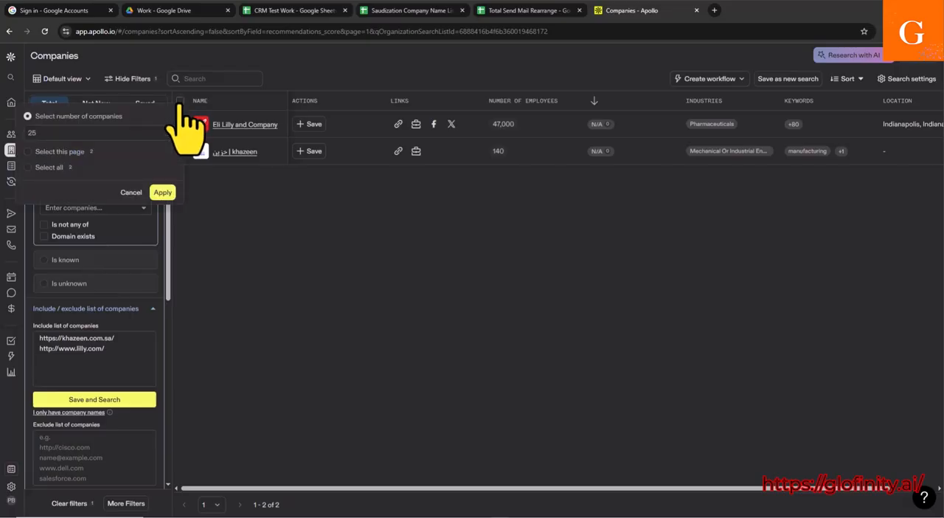
click(27, 167)
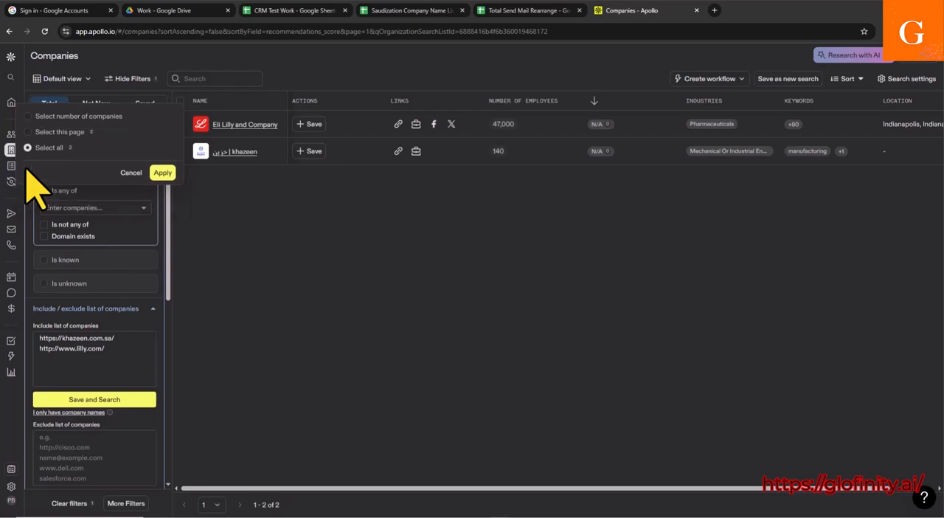
click(163, 174)
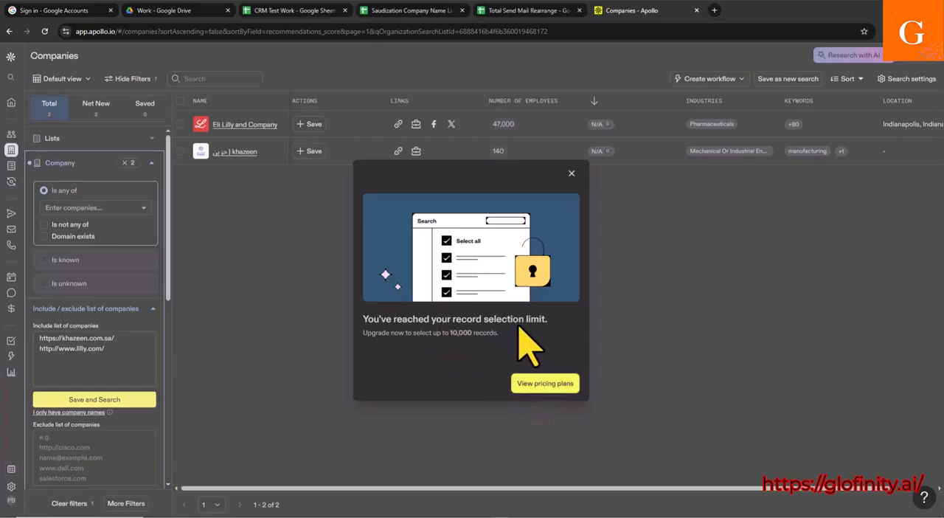
click(572, 173)
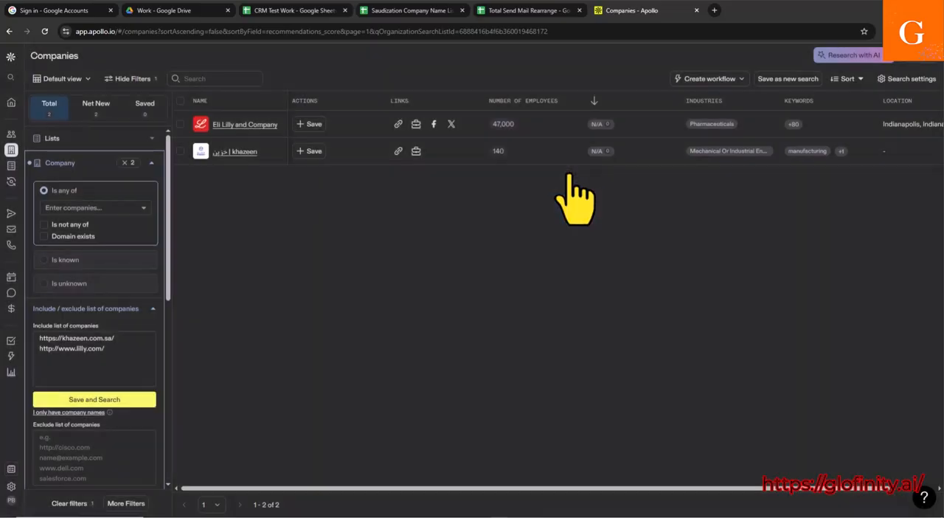
Step: Select the Eli Lilly and Company and khazeen rows individually and find people at these companies
click(180, 124)
click(180, 151)
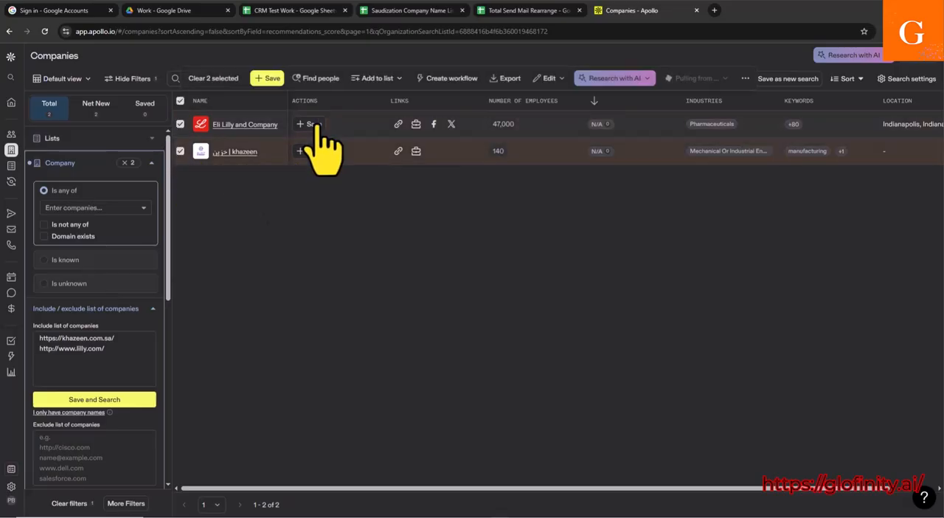
click(296, 81)
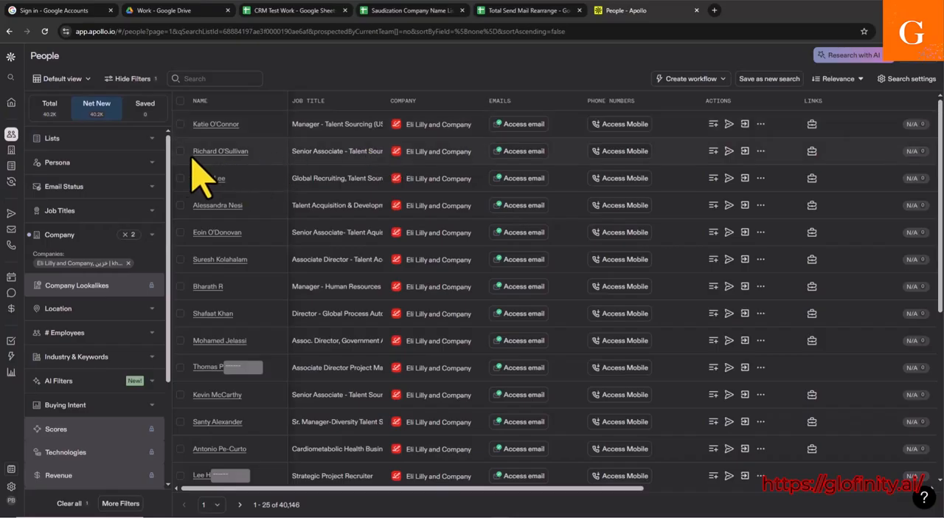
Step: Filter the people search by job title, searching for HR and including hr manager
scroll(480, 229, down, 4)
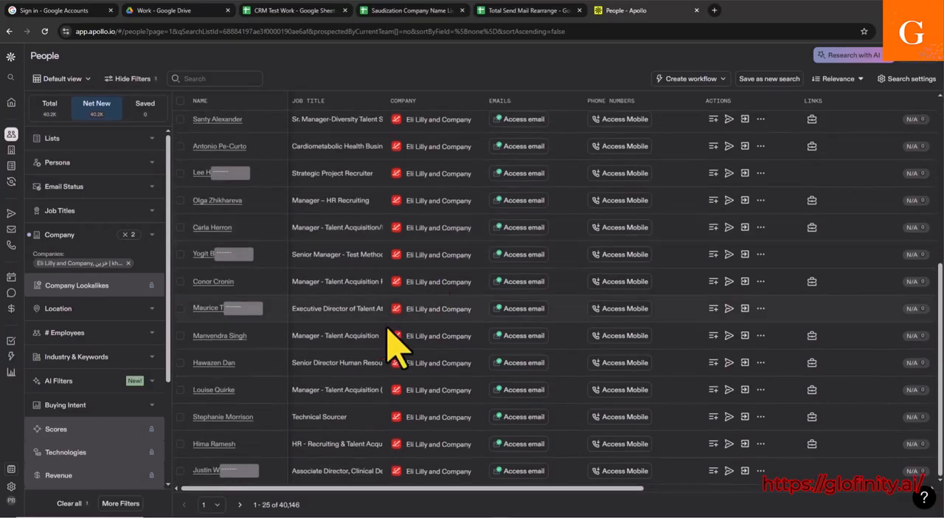
scroll(388, 354, up, 4)
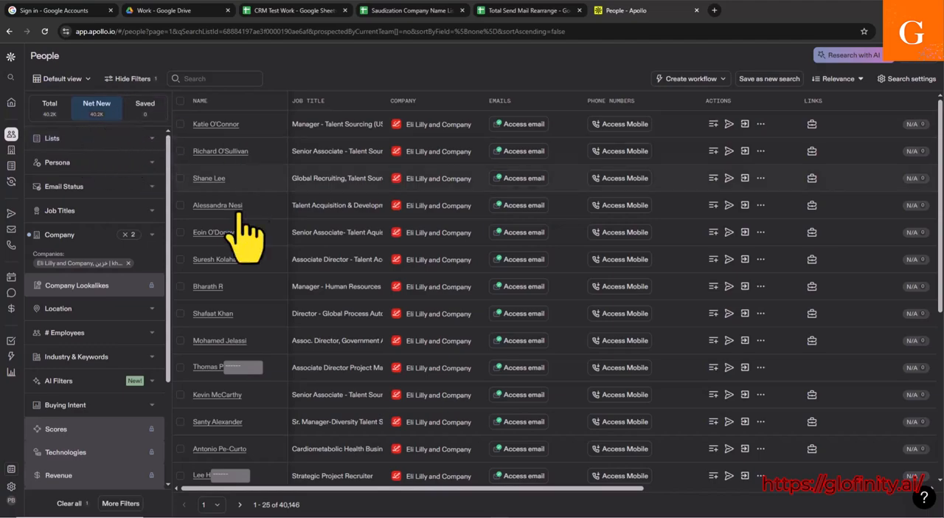
scroll(406, 221, down, 4)
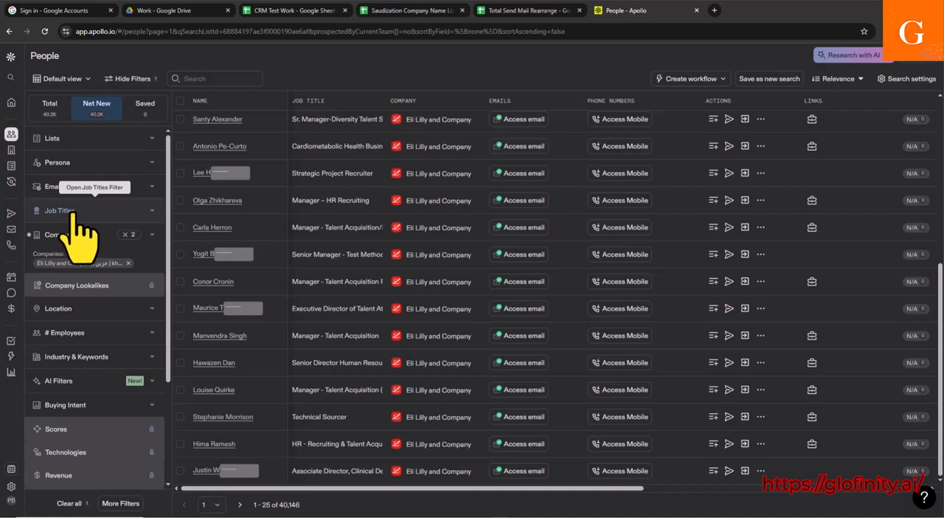
click(152, 212)
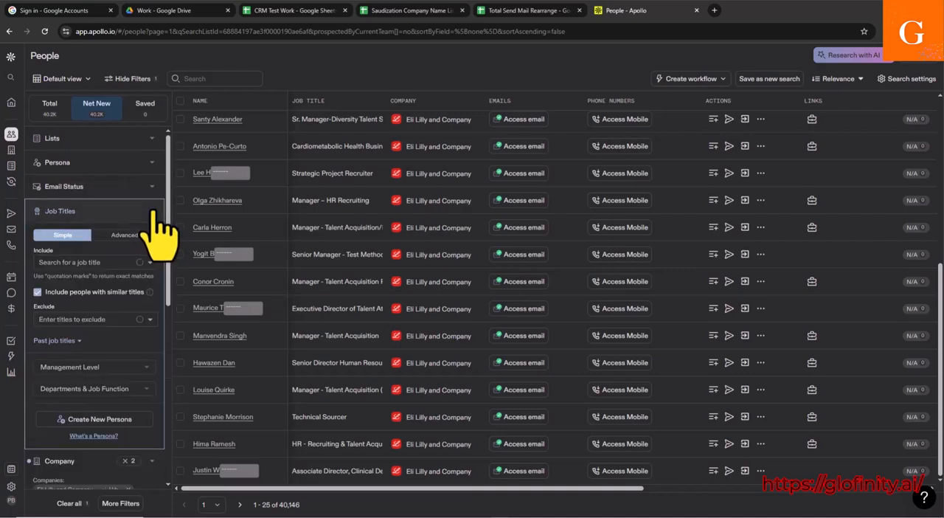
click(65, 264)
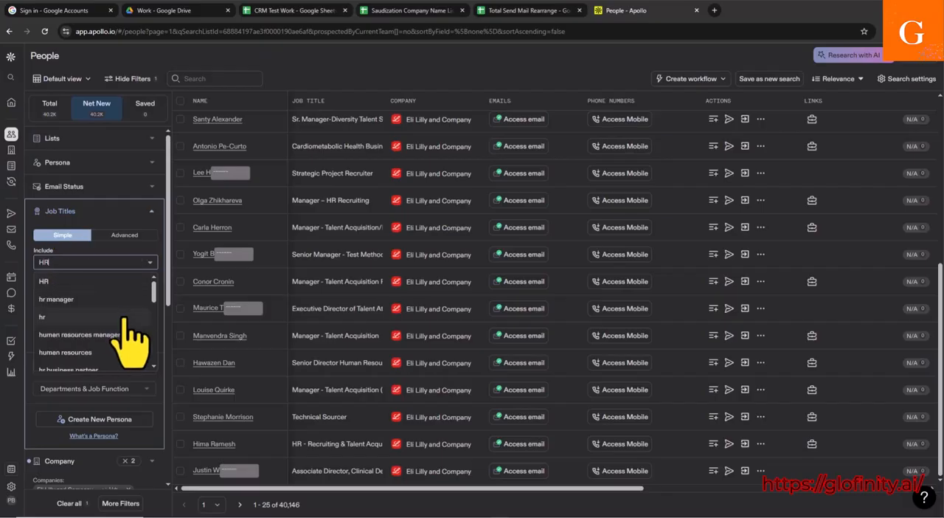
click(93, 299)
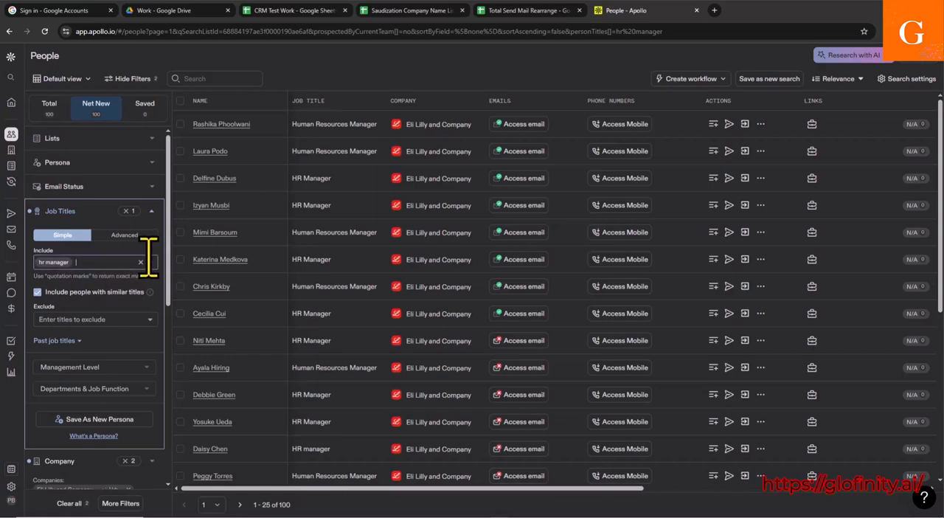
Step: Search the included job titles for head, add head of finance, and remove that title again
click(98, 266)
scroll(81, 343, down, 3)
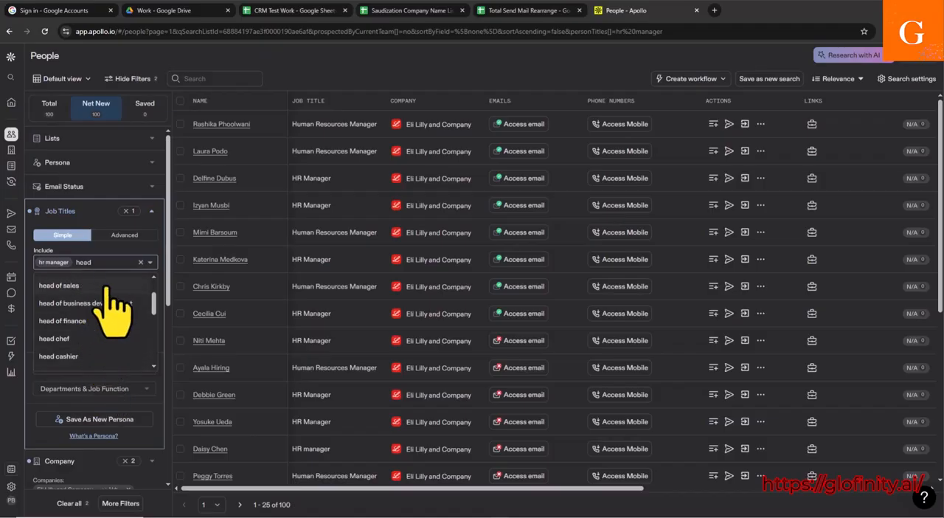
click(66, 320)
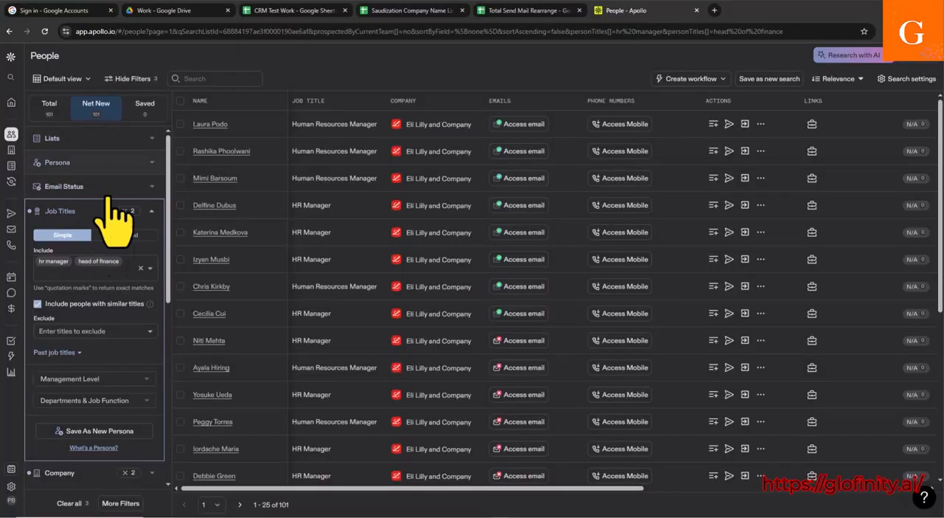
click(118, 266)
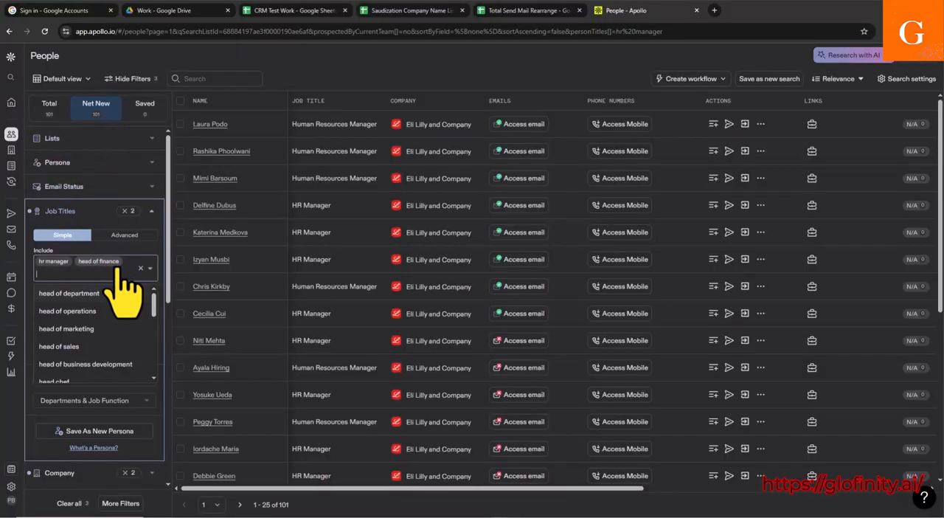
key(BackSpace)
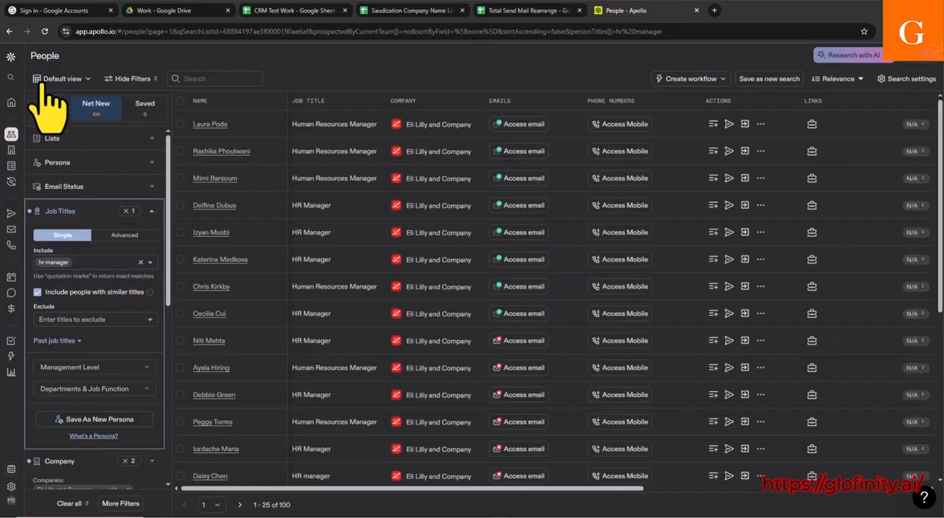
Step: Add head of finance to the included job titles alongside hr manager
click(88, 262)
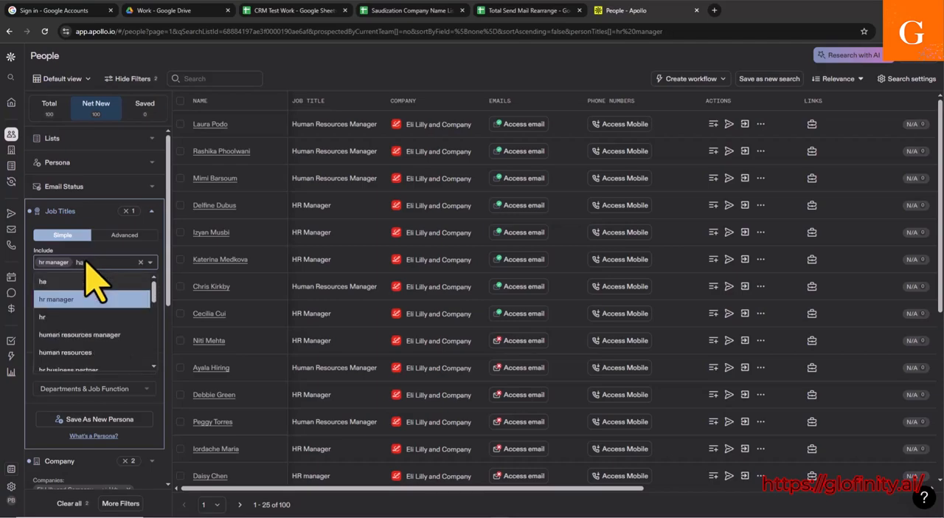
text(hade)
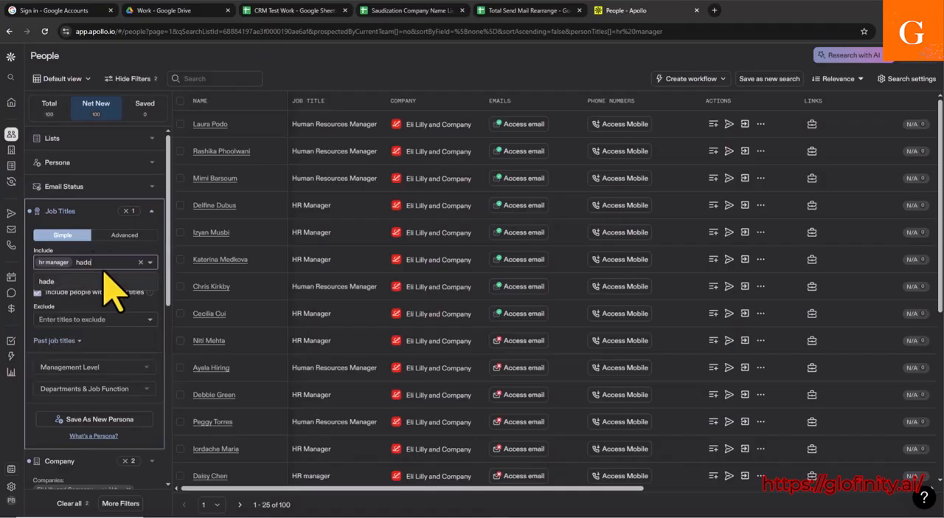
key(BackSpace)
key(BackSpace)
key(BackSpace)
text(ea)
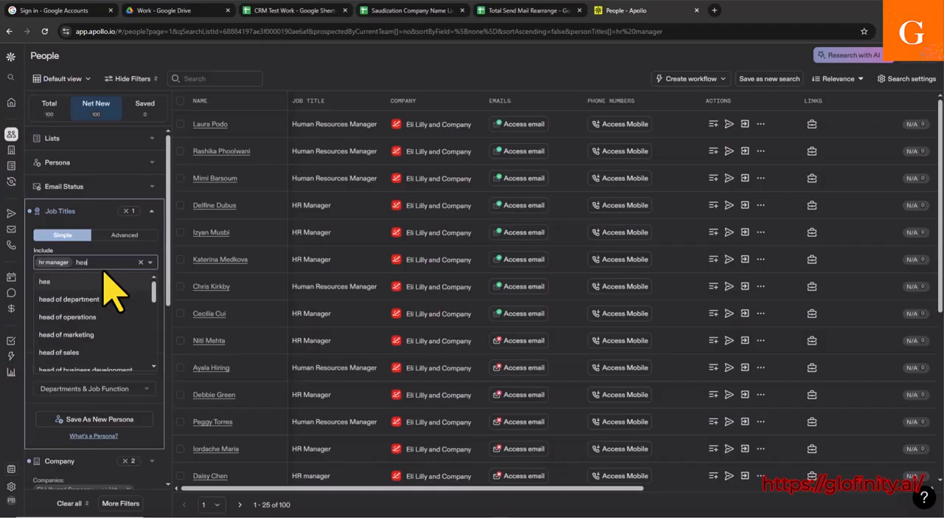
text(d)
text( d)
text(f f)
text(i)
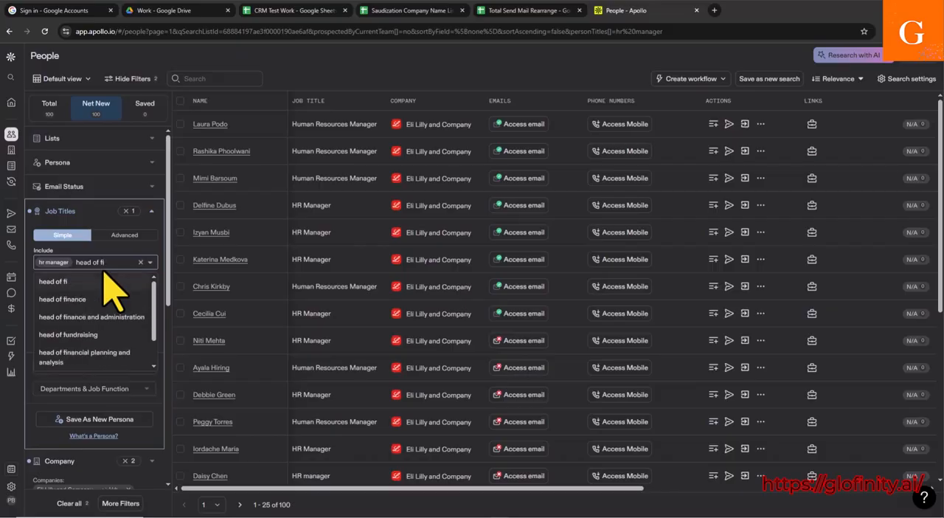
click(45, 299)
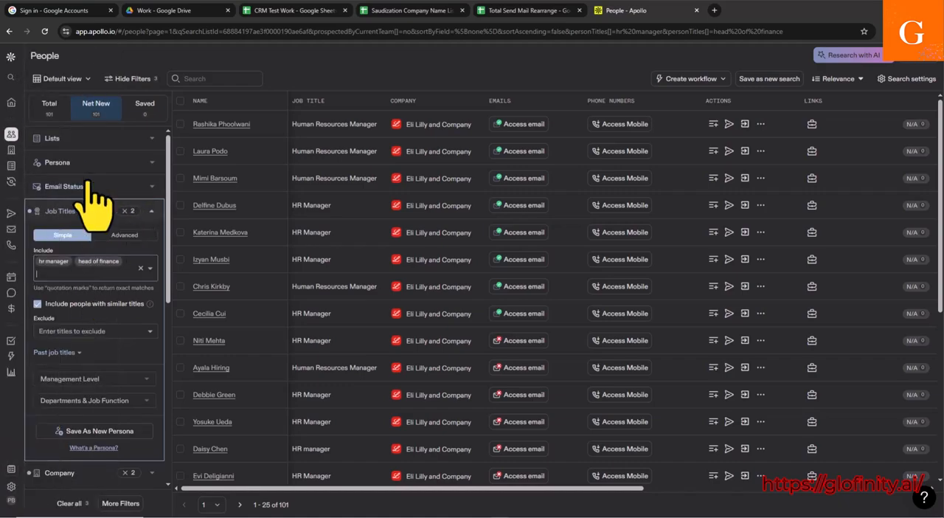
Step: Look through the remaining people search filters and expand the Email Opened filter
mouse_move(13, 349)
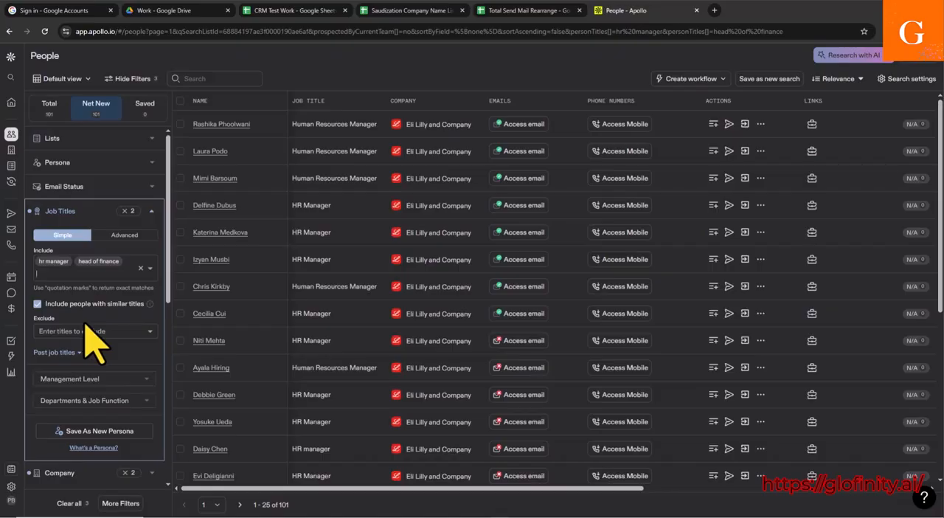
scroll(92, 339, down, 3)
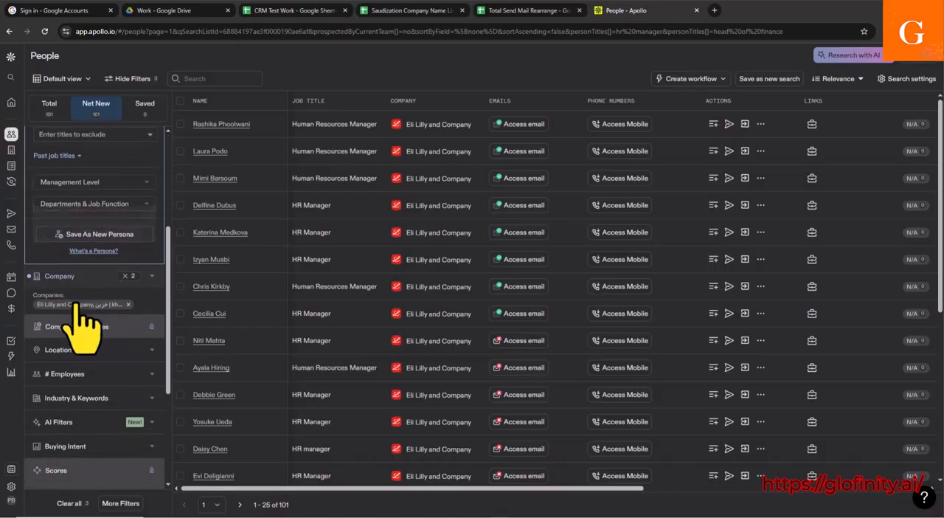
scroll(100, 340, down, 2)
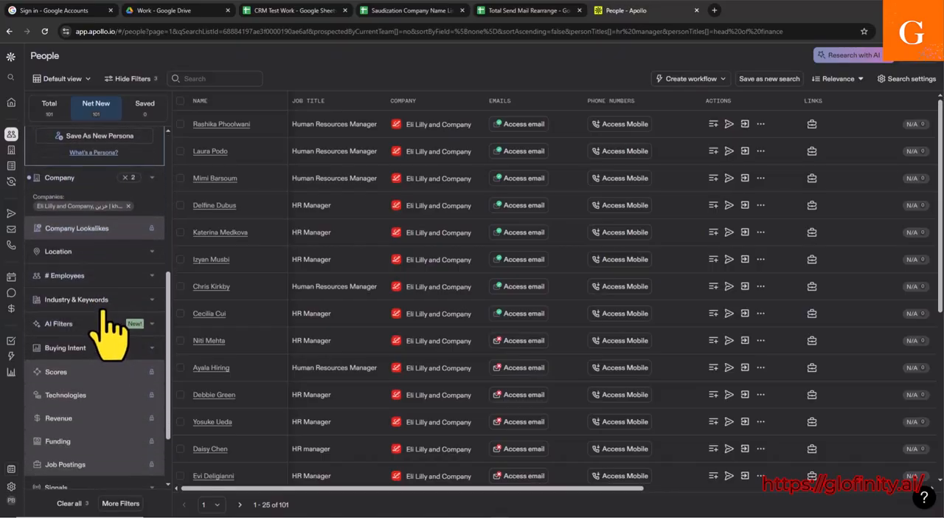
scroll(111, 303, down, 1)
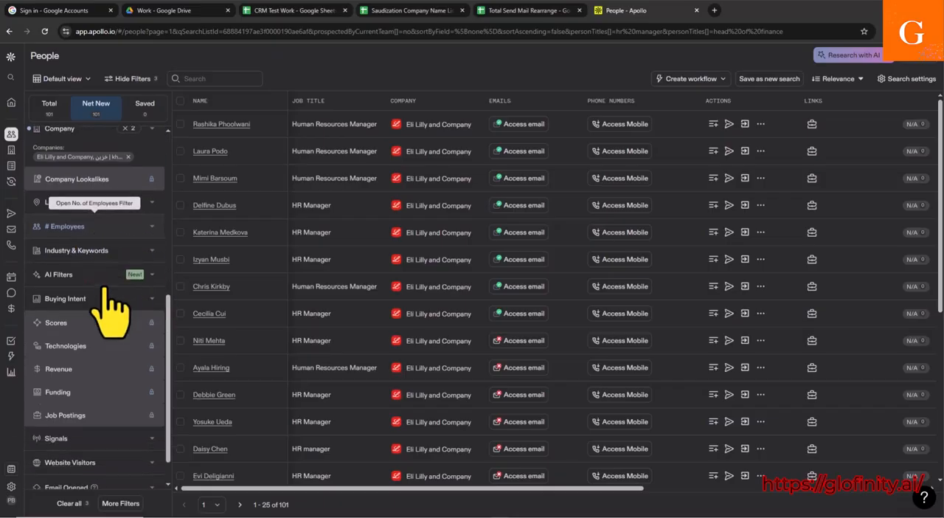
scroll(110, 310, down, 1)
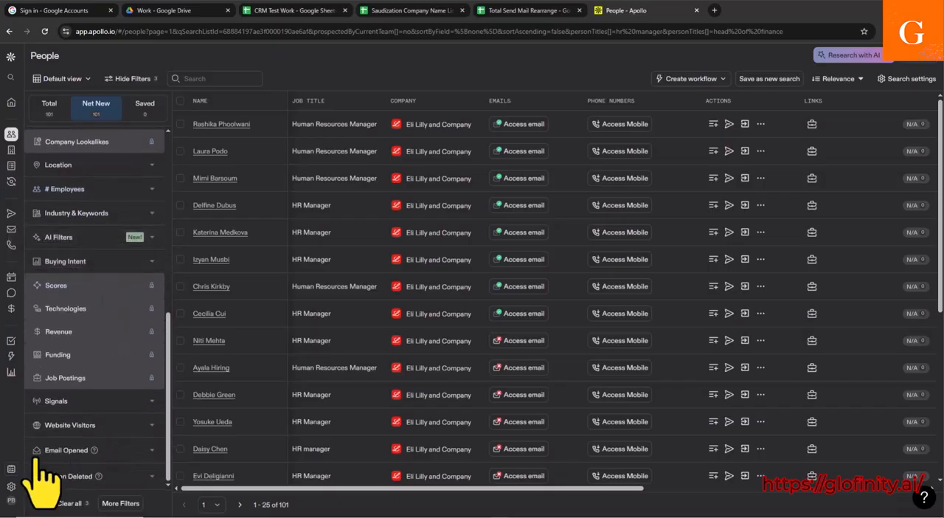
click(153, 452)
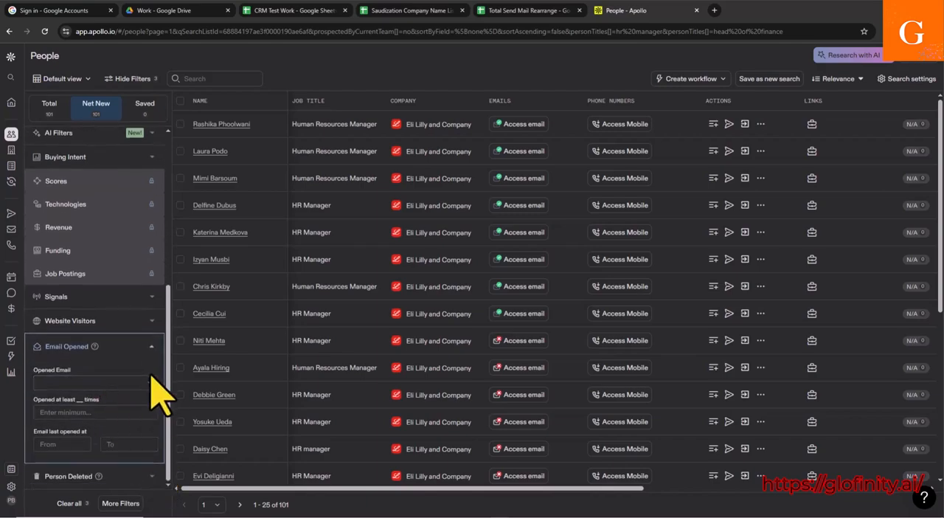
Step: Limit the people search to the Verified email status under Safe to send
scroll(159, 365, up, 5)
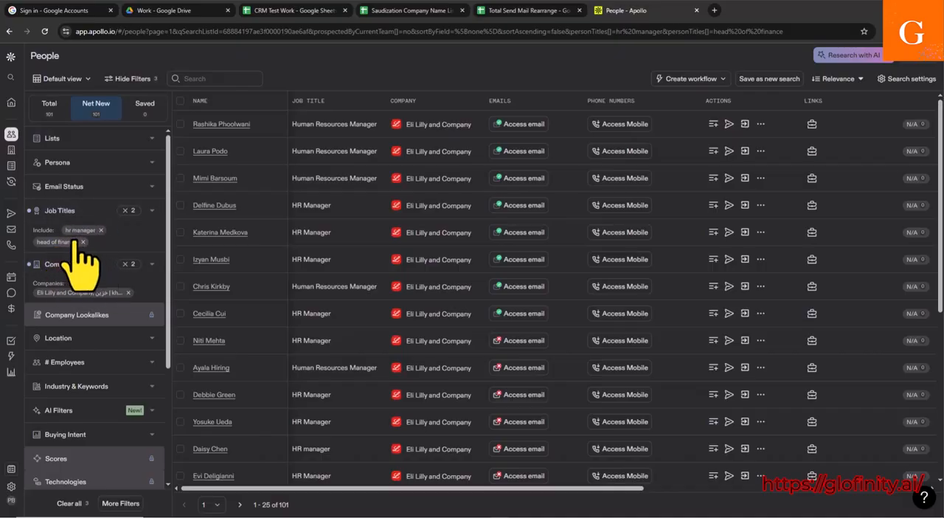
click(155, 186)
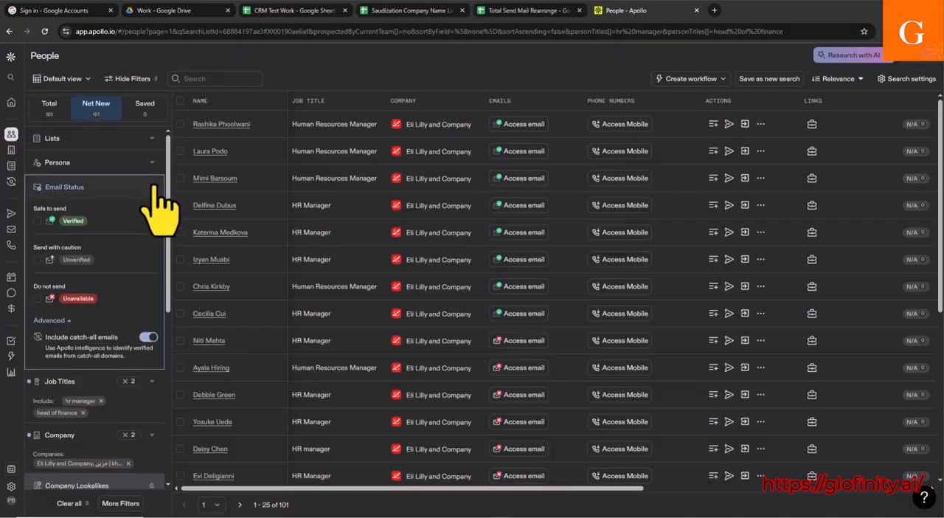
click(37, 221)
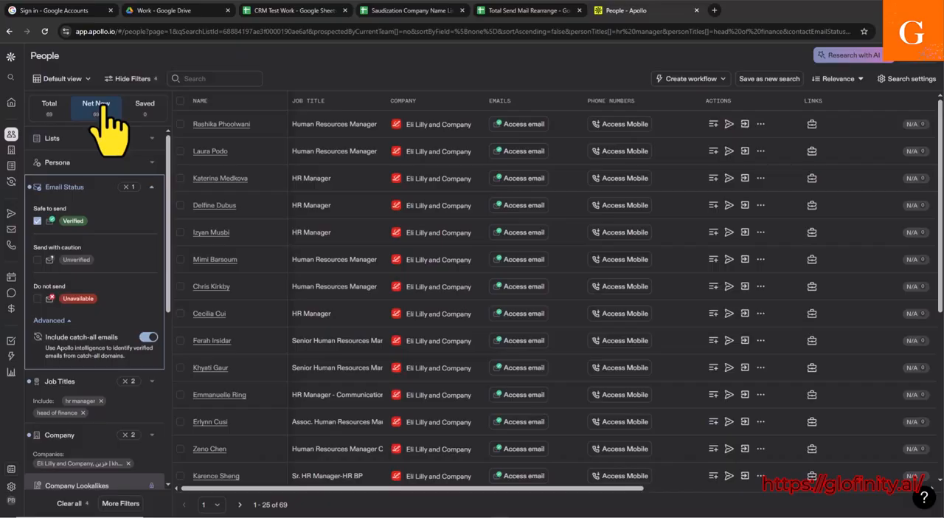
scroll(148, 449, down, 2)
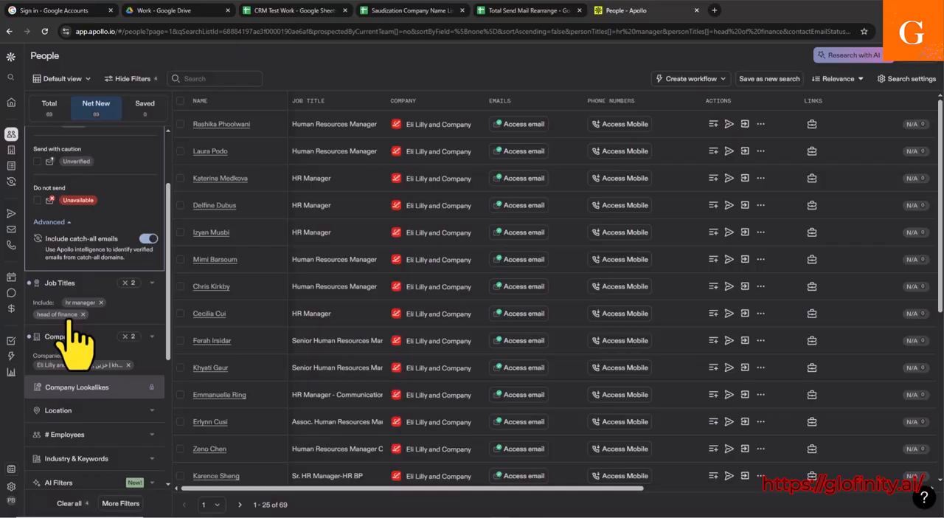
Step: Try to select all people in the filtered search results at once
scroll(73, 328, up, 3)
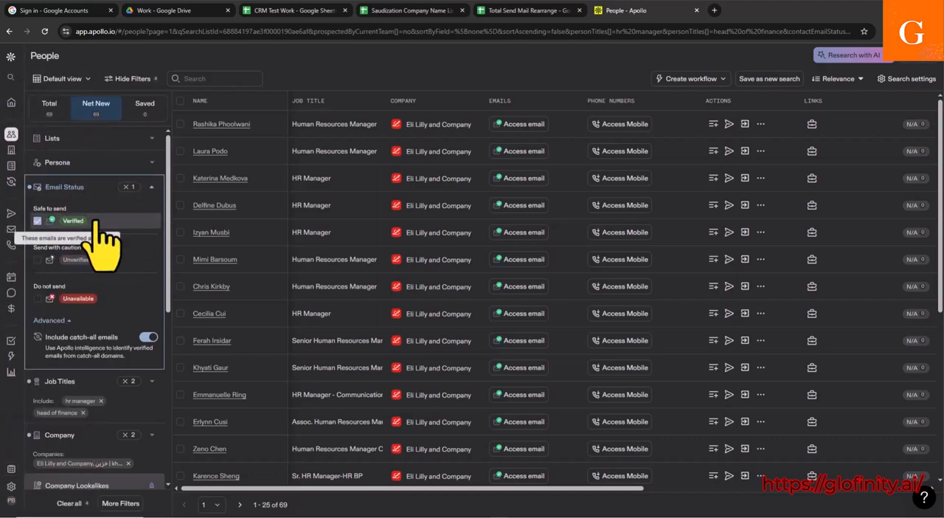
scroll(721, 301, down, 3)
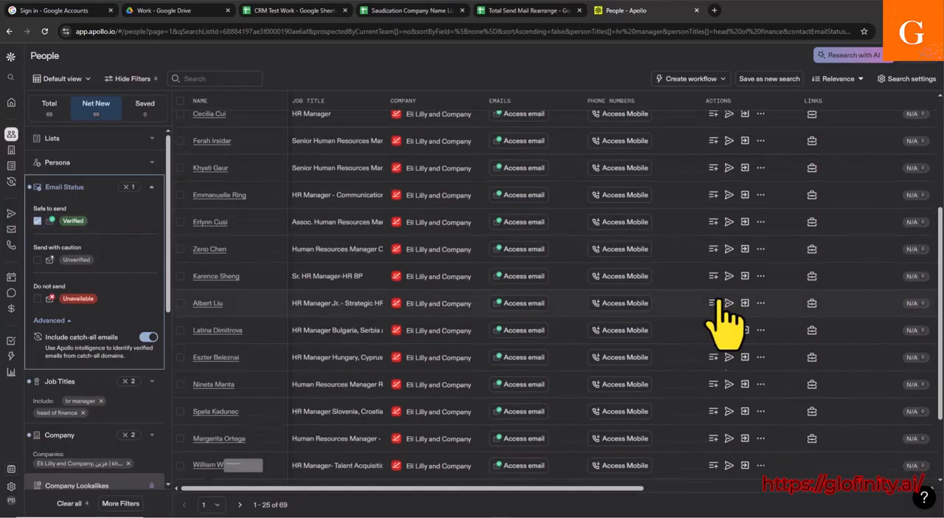
scroll(217, 449, up, 5)
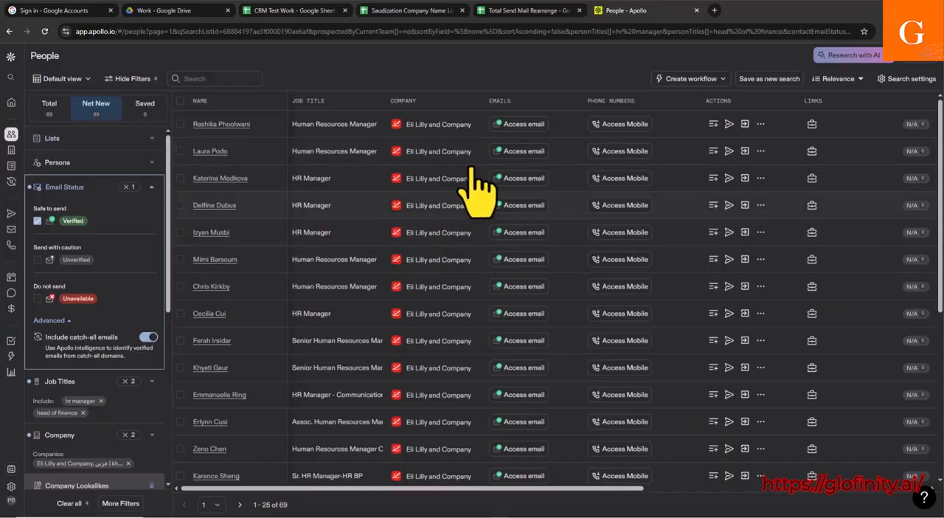
click(178, 103)
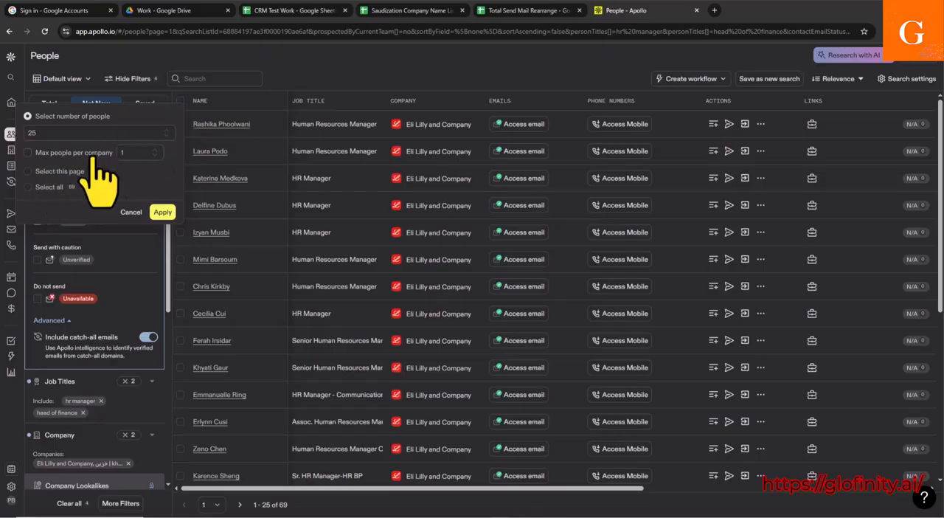
click(28, 186)
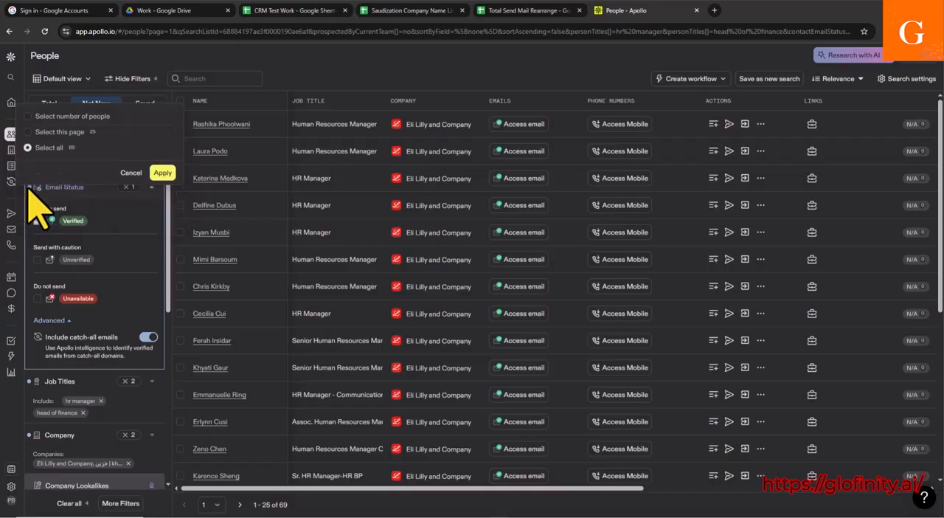
click(162, 173)
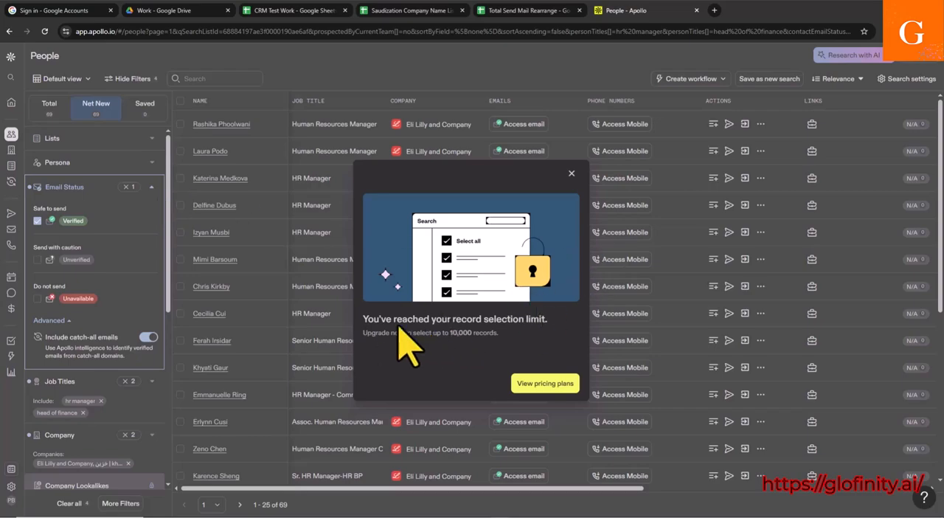
drag(433, 321, 515, 323)
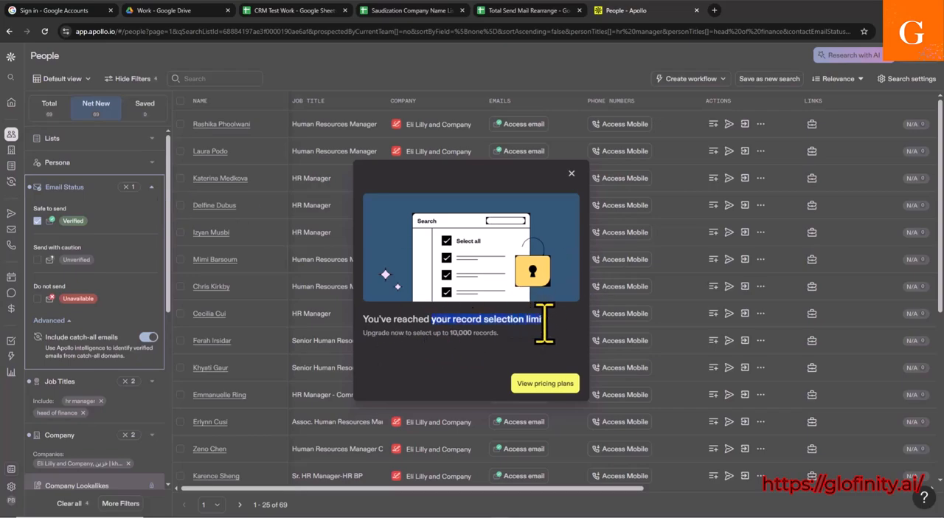
click(571, 173)
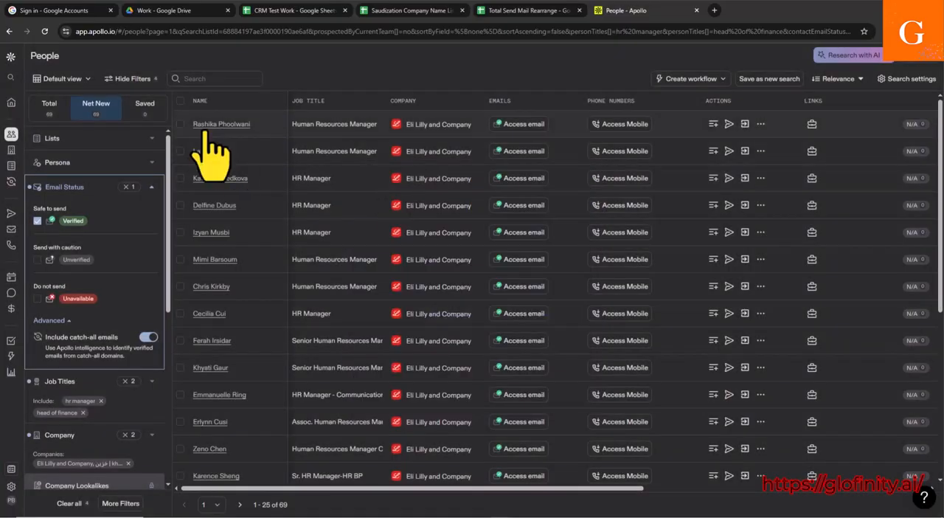
Step: Select all 25 people on the first results page one by one
click(180, 124)
click(180, 151)
click(180, 177)
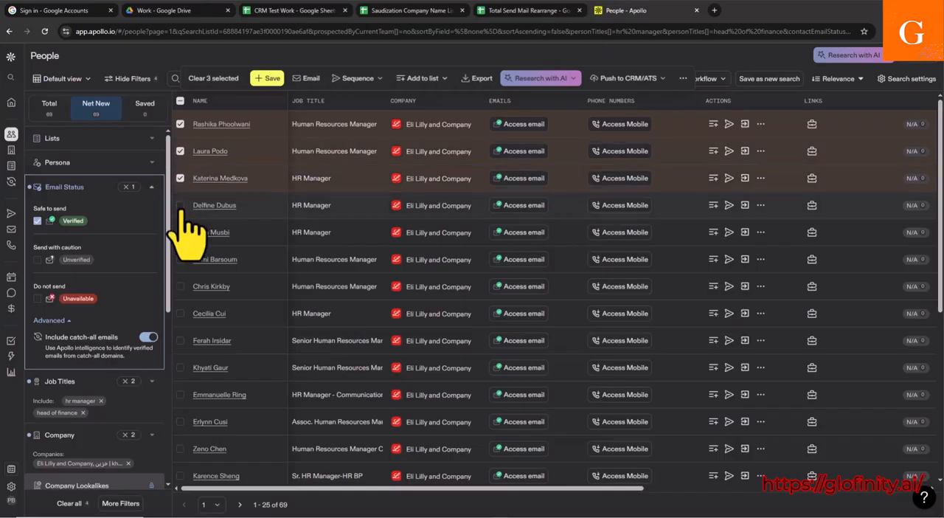
click(180, 205)
scroll(192, 251, down, 3)
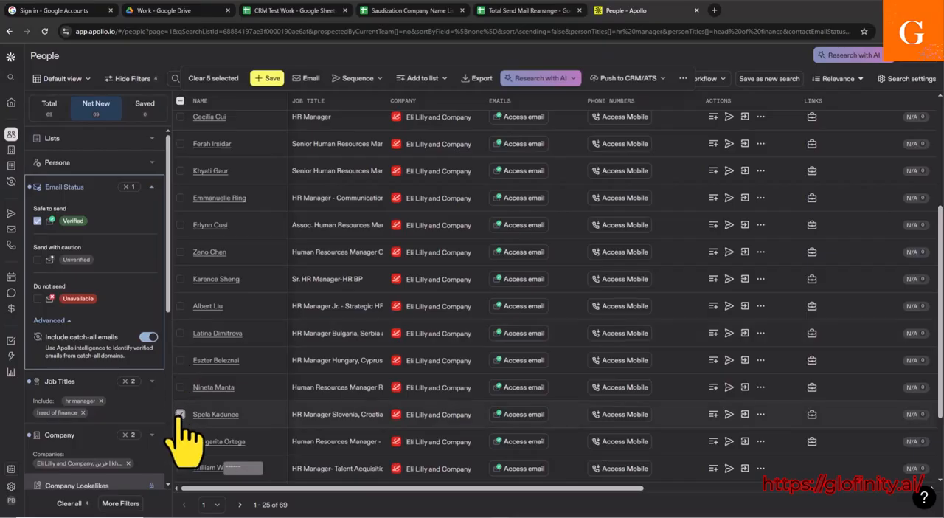
click(181, 387)
scroll(194, 310, up, 3)
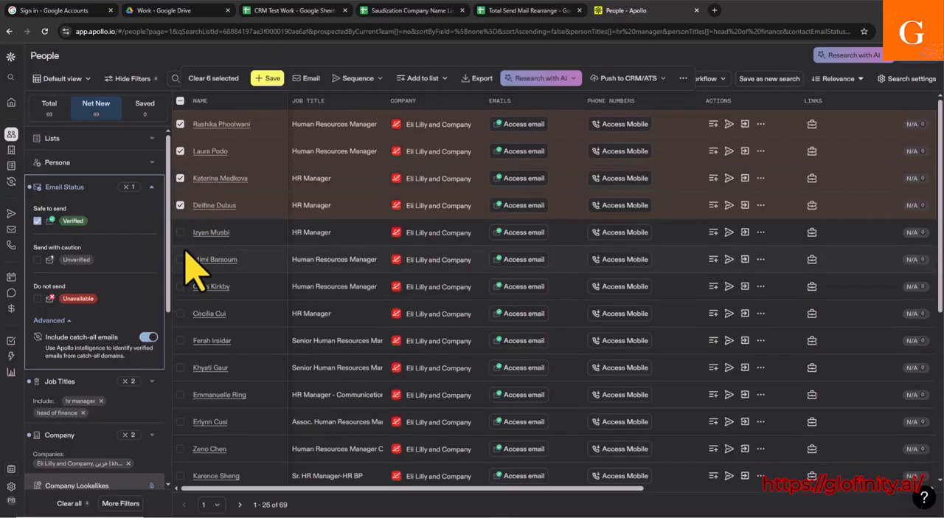
click(181, 233)
click(180, 260)
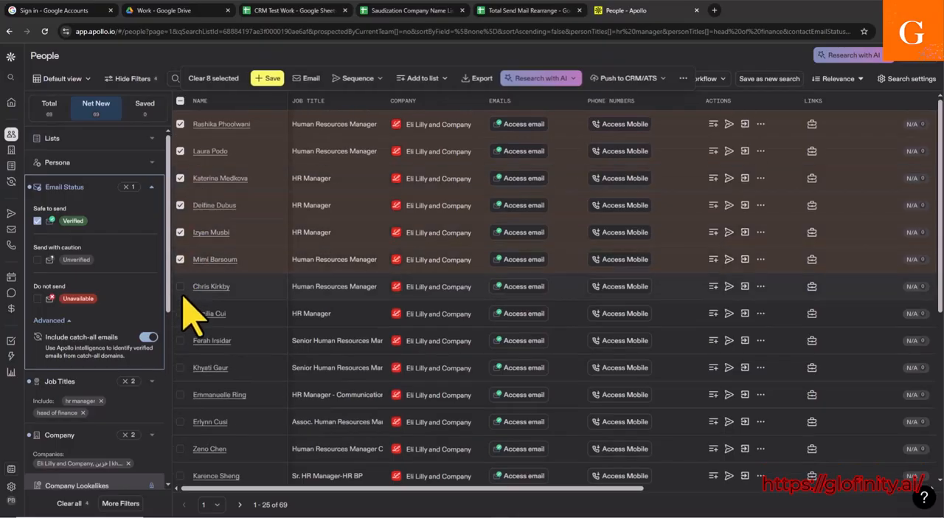
click(181, 286)
click(181, 314)
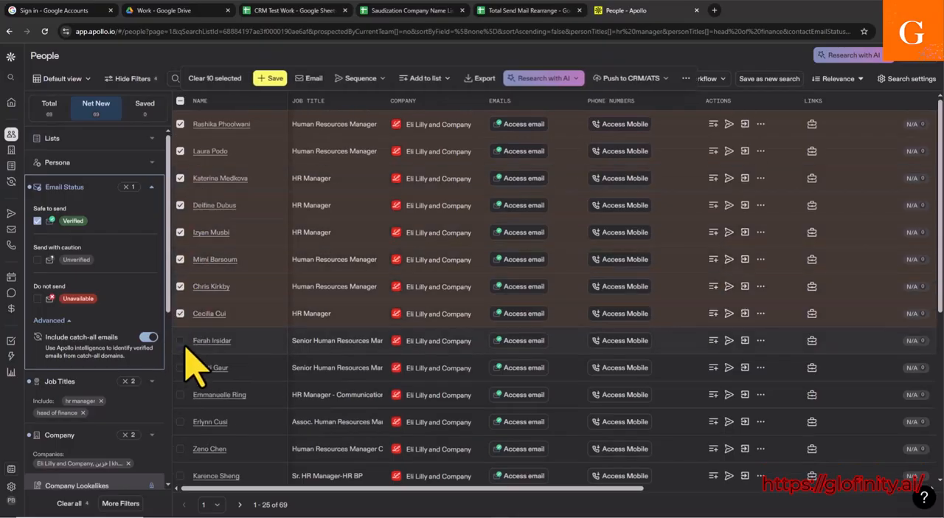
scroll(188, 354, down, 1)
click(181, 292)
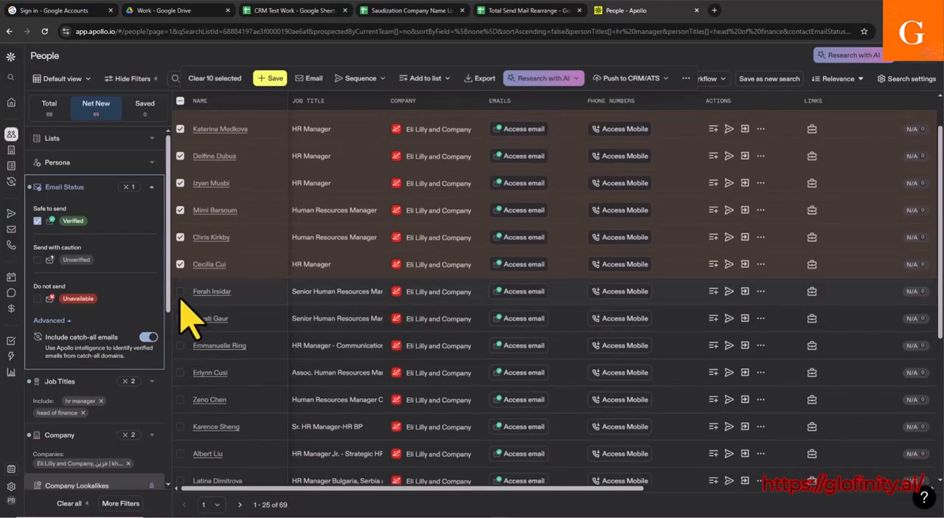
click(181, 318)
click(181, 346)
click(181, 372)
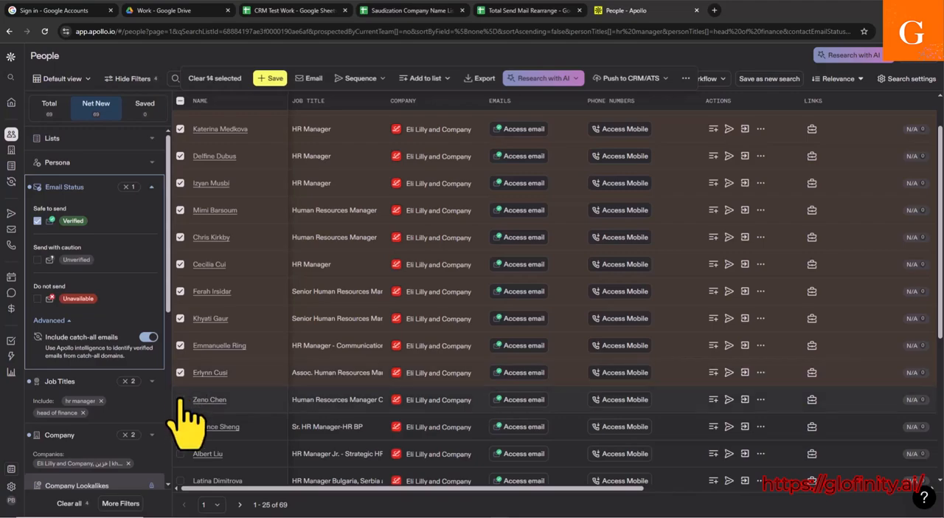
click(181, 427)
click(180, 454)
scroll(184, 465, down, 3)
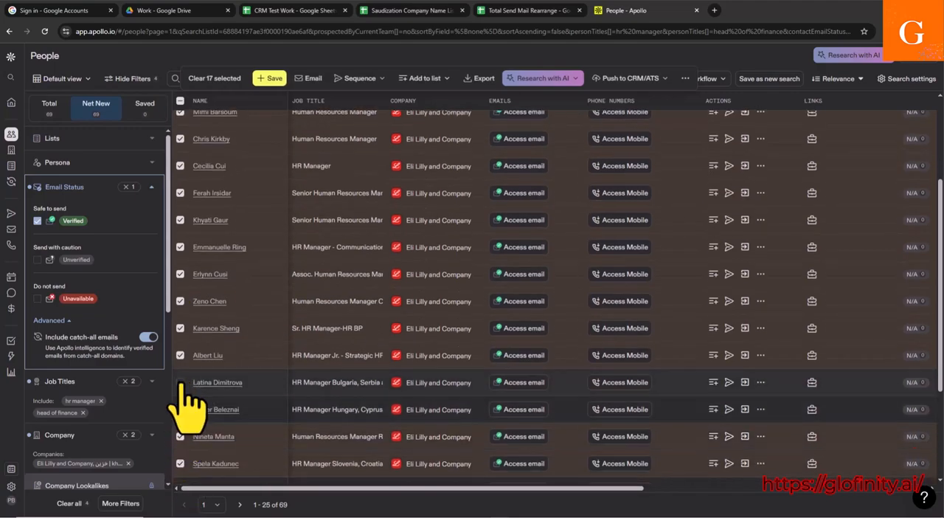
click(181, 382)
click(181, 409)
scroll(184, 398, down, 5)
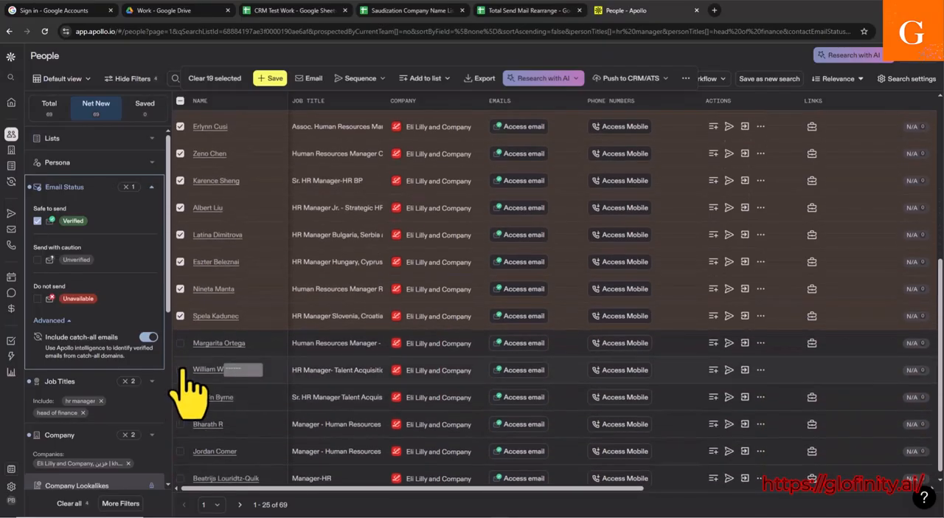
click(181, 343)
click(180, 369)
click(180, 397)
click(180, 424)
click(180, 450)
scroll(183, 444, down, 1)
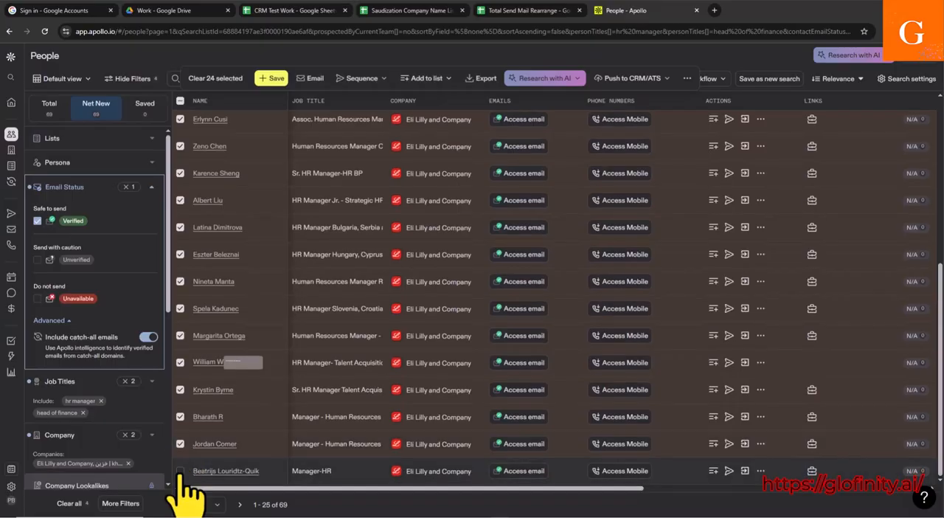
click(180, 471)
scroll(243, 369, up, 4)
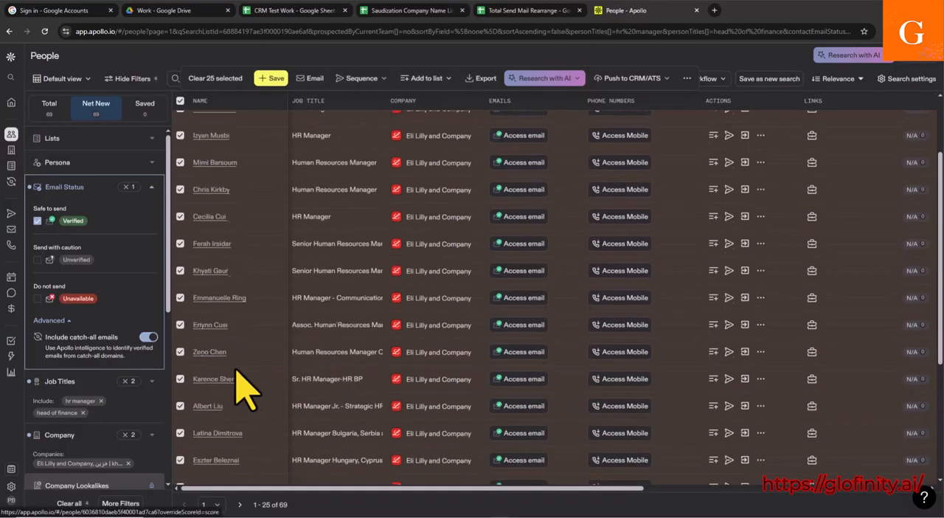
scroll(244, 384, up, 1)
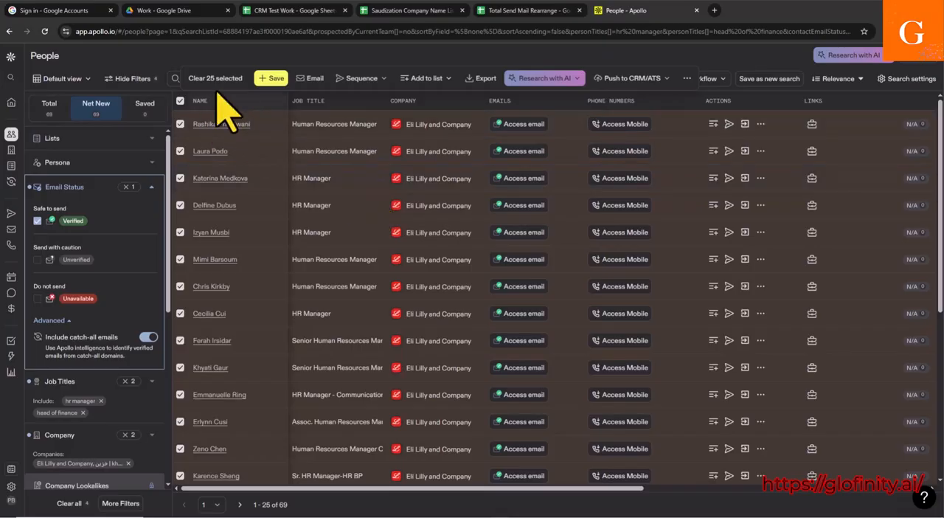
Step: Try to select additional people on the second results page, and return to the first page
scroll(217, 126, down, 2)
scroll(221, 163, down, 3)
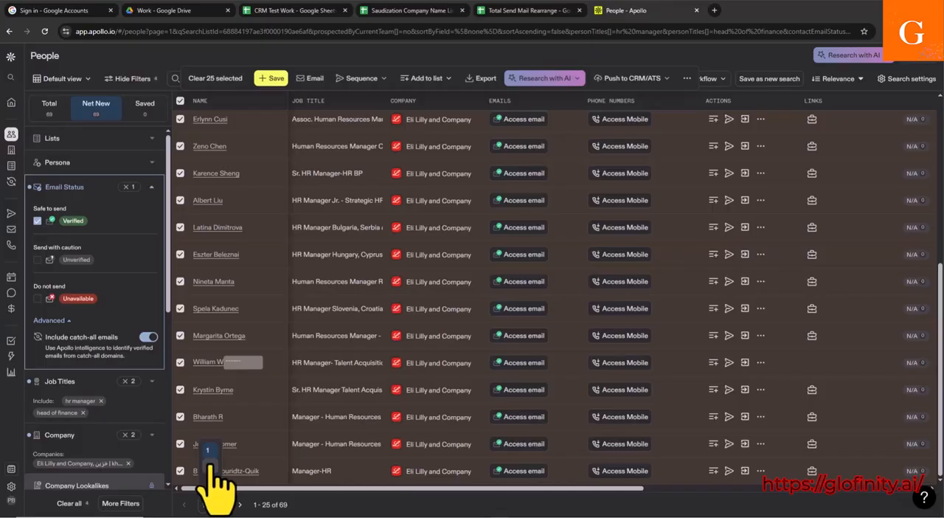
click(211, 467)
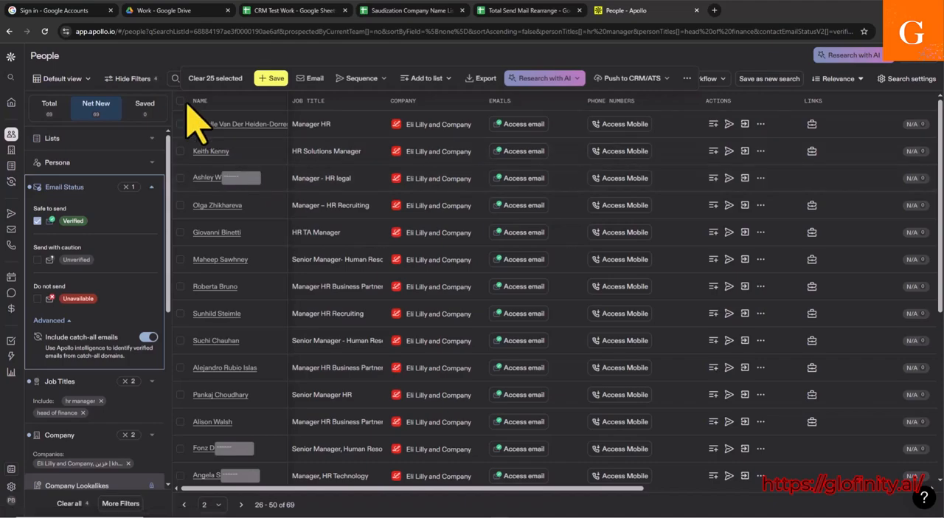
click(180, 178)
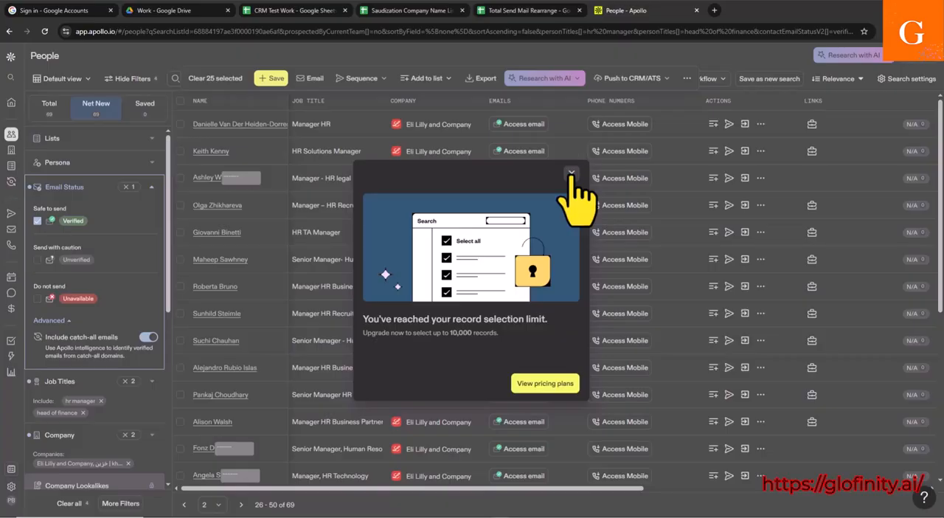
click(572, 173)
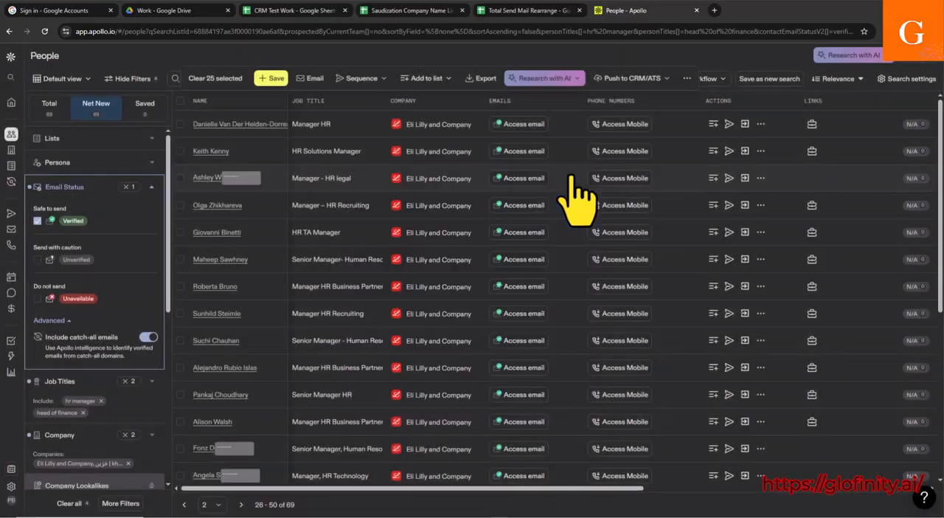
click(180, 125)
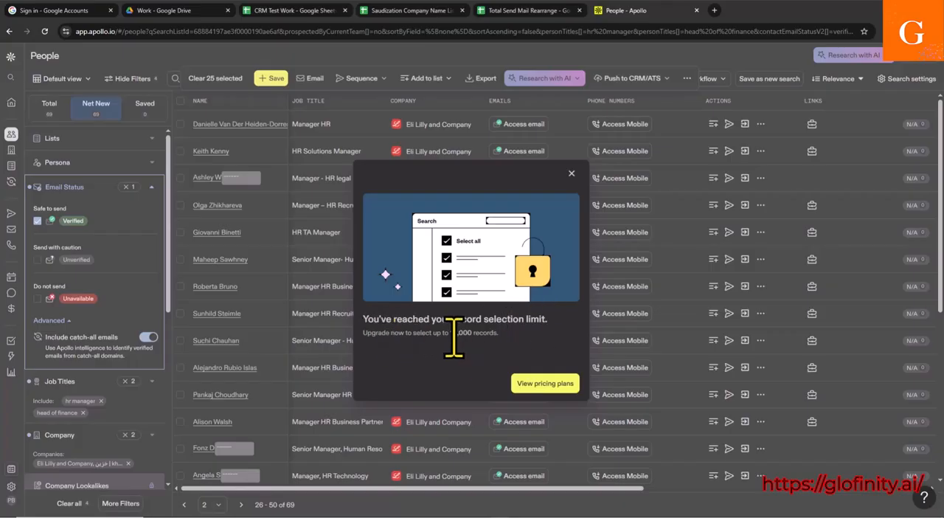
drag(450, 333, 470, 333)
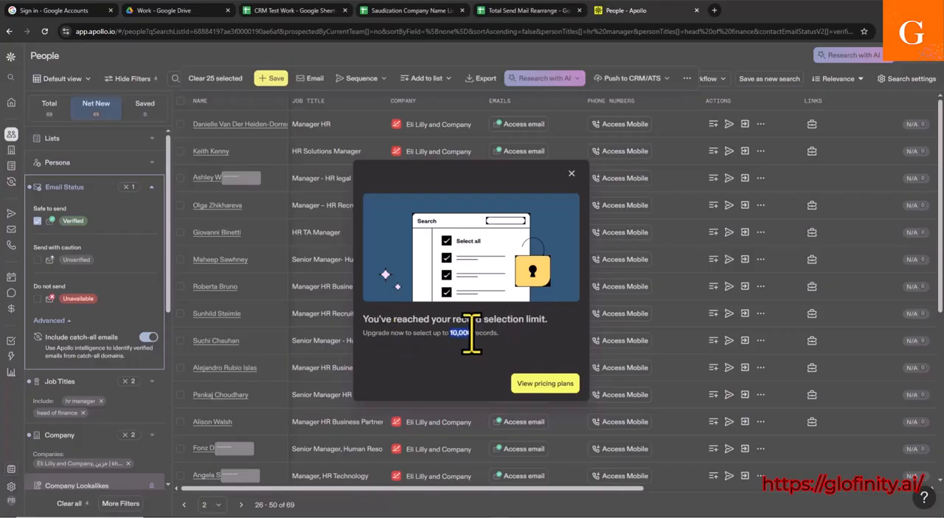
click(571, 173)
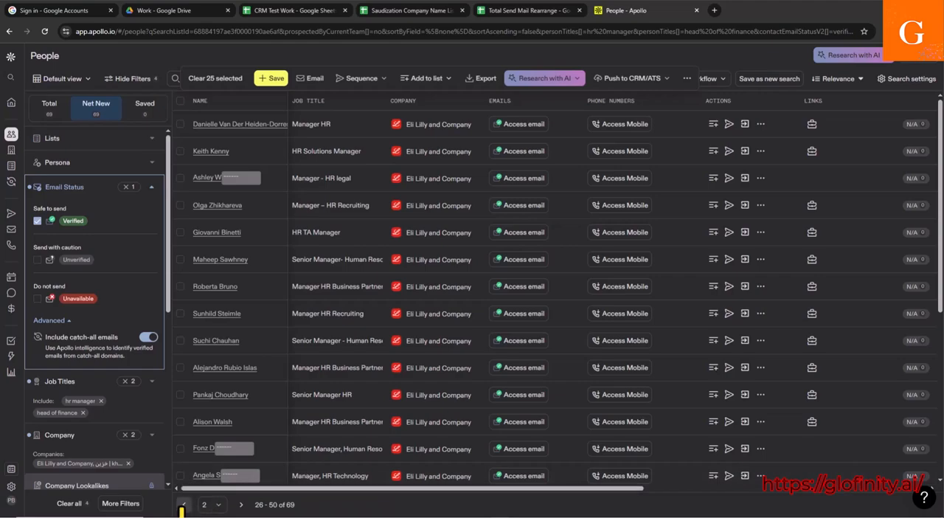
click(183, 504)
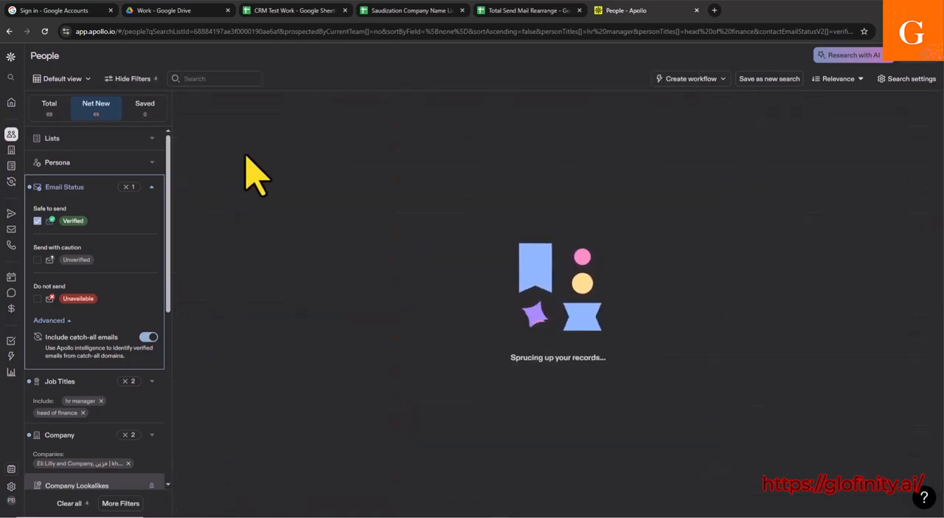
Step: Add the 25 selected people to a new list named HR & Finance with People as the list target
scroll(237, 273, down, 5)
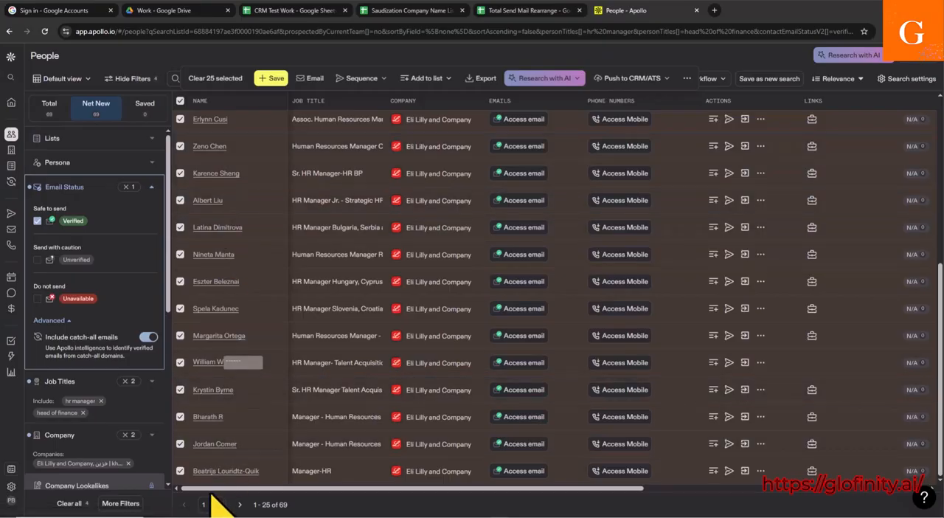
scroll(229, 296, up, 5)
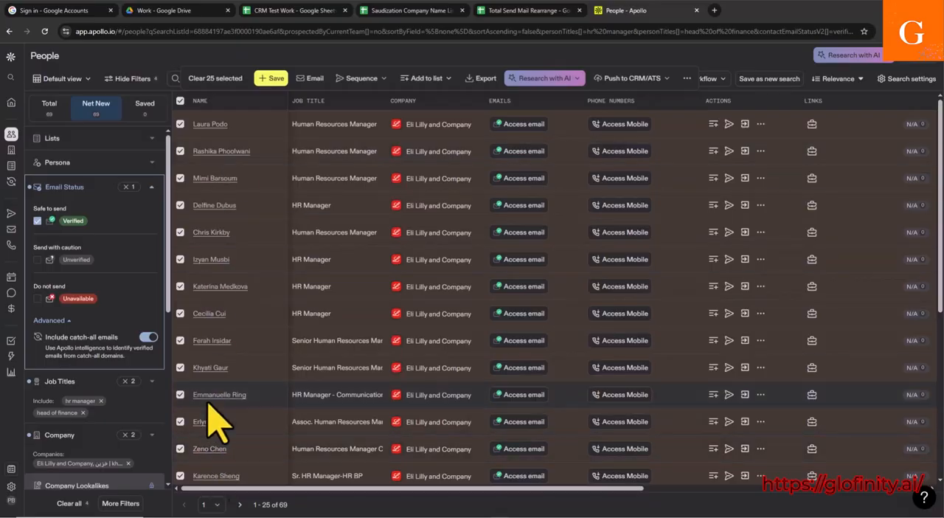
scroll(235, 421, down, 3)
scroll(235, 421, down, 2)
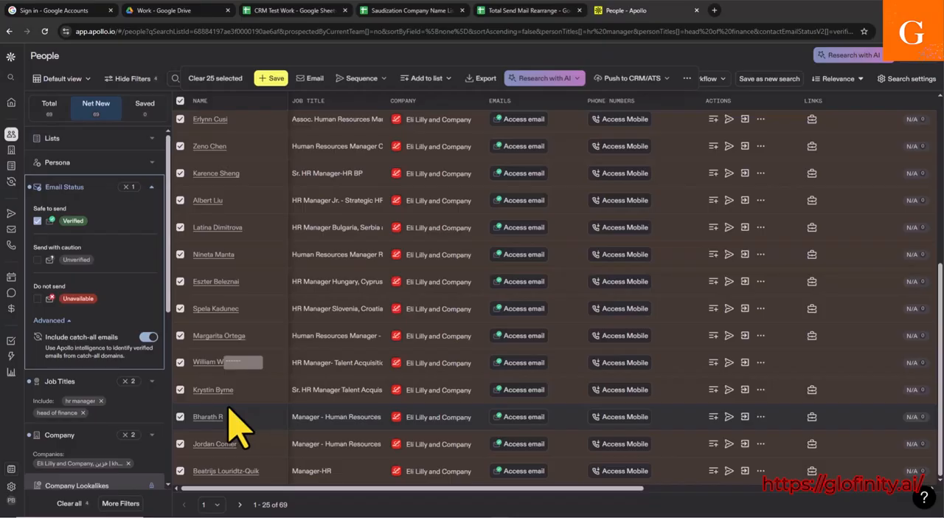
scroll(234, 425, up, 5)
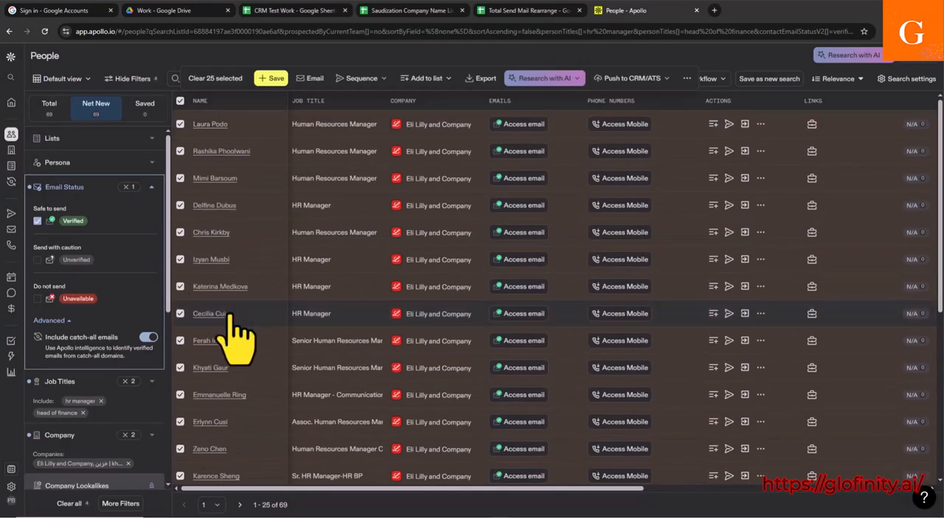
click(426, 79)
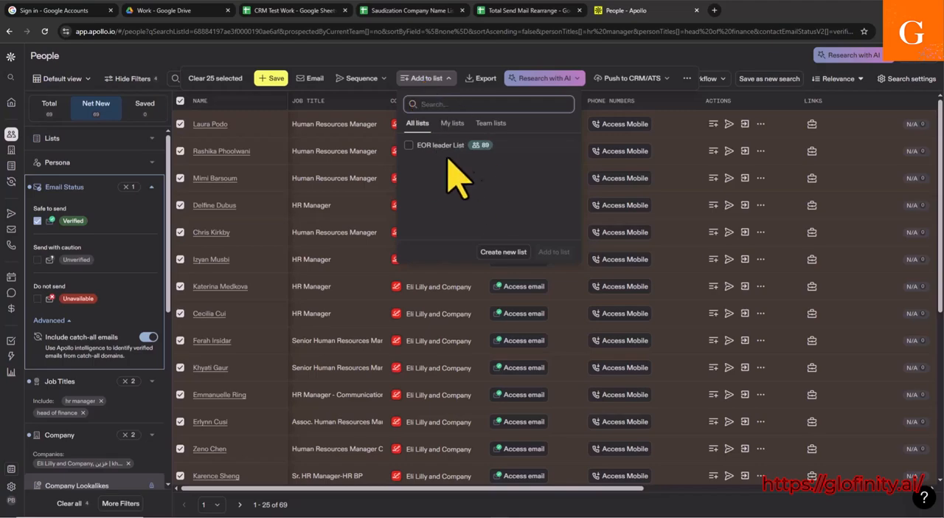
click(514, 253)
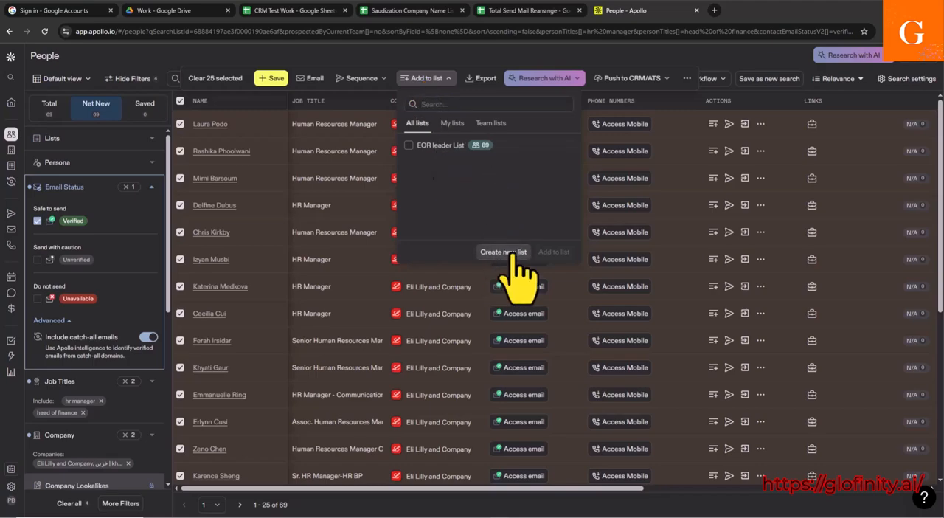
click(517, 254)
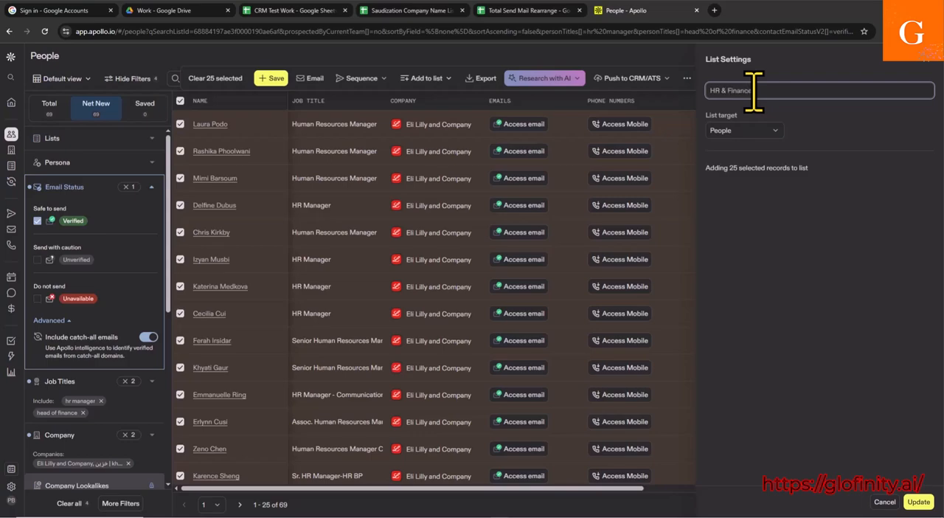
click(772, 133)
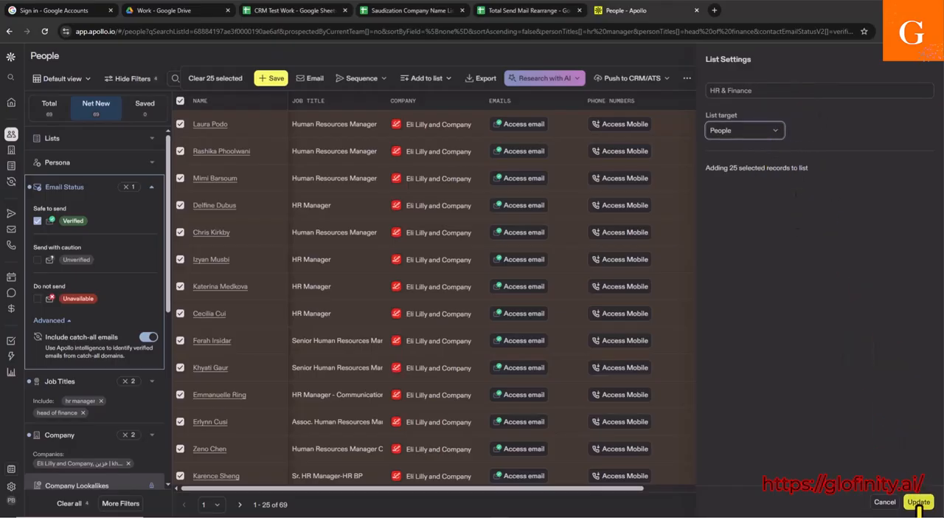
click(919, 504)
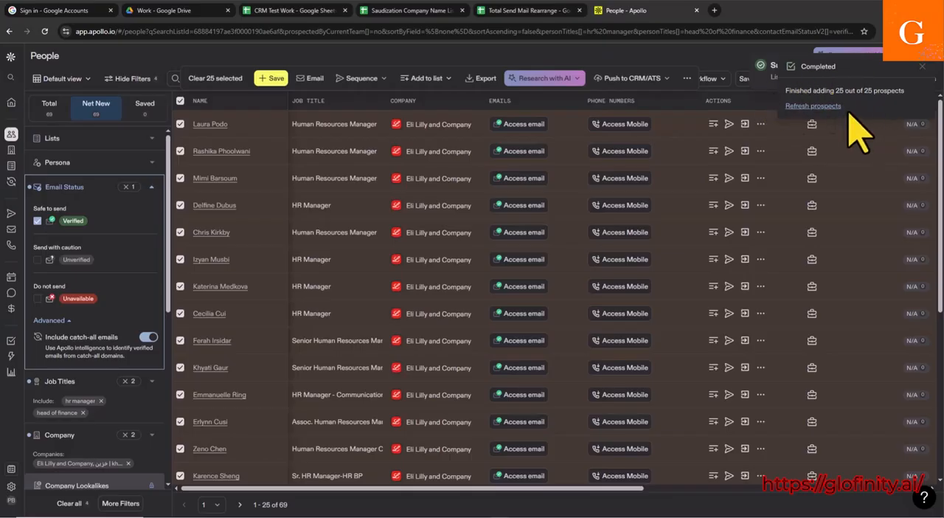
Step: Clear the current selection of people and go to the second page of the search results
scroll(203, 179, down, 3)
scroll(197, 178, up, 3)
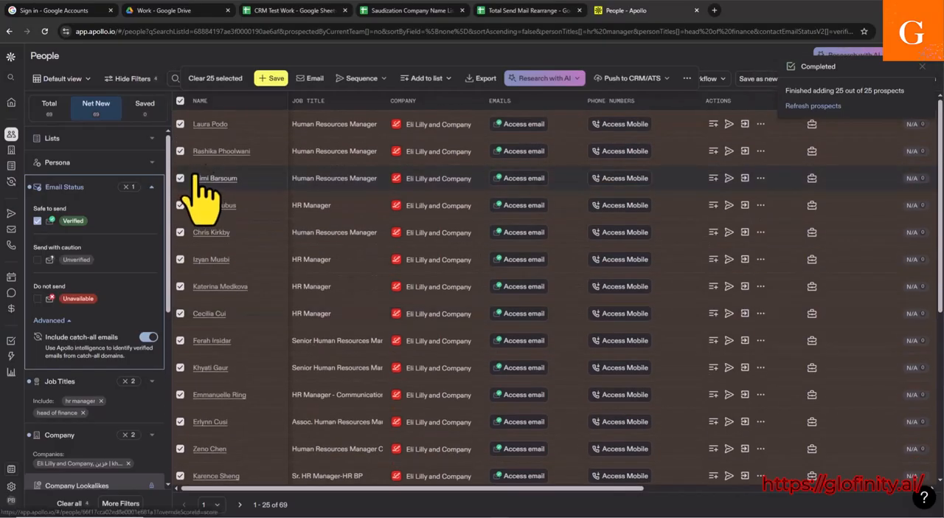
click(180, 102)
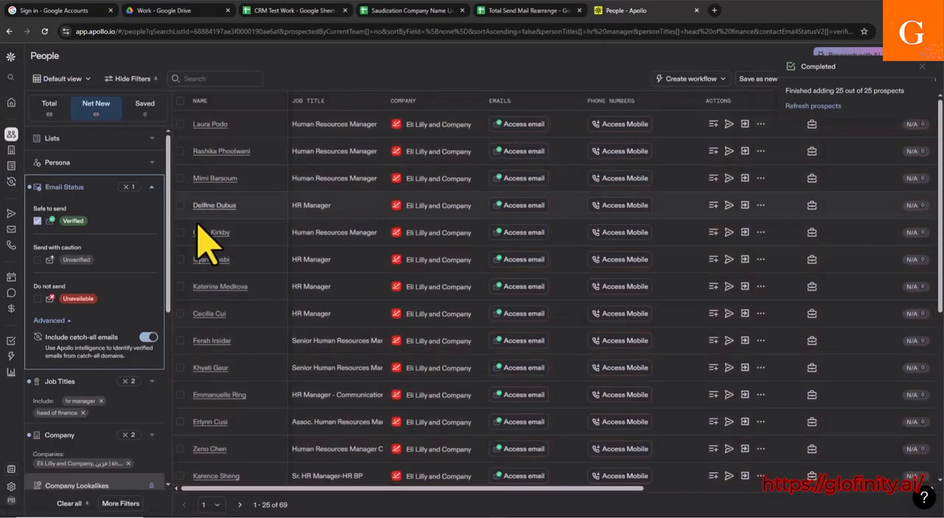
scroll(207, 273, down, 5)
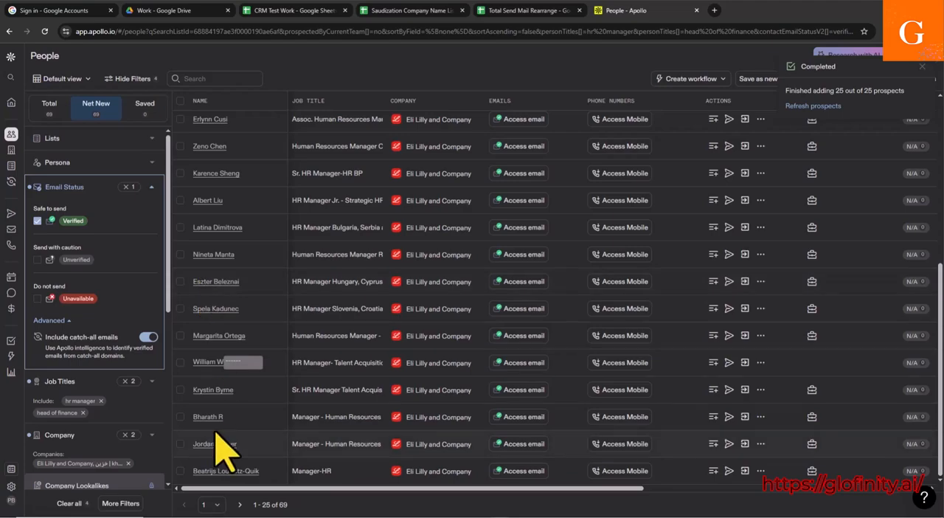
click(239, 506)
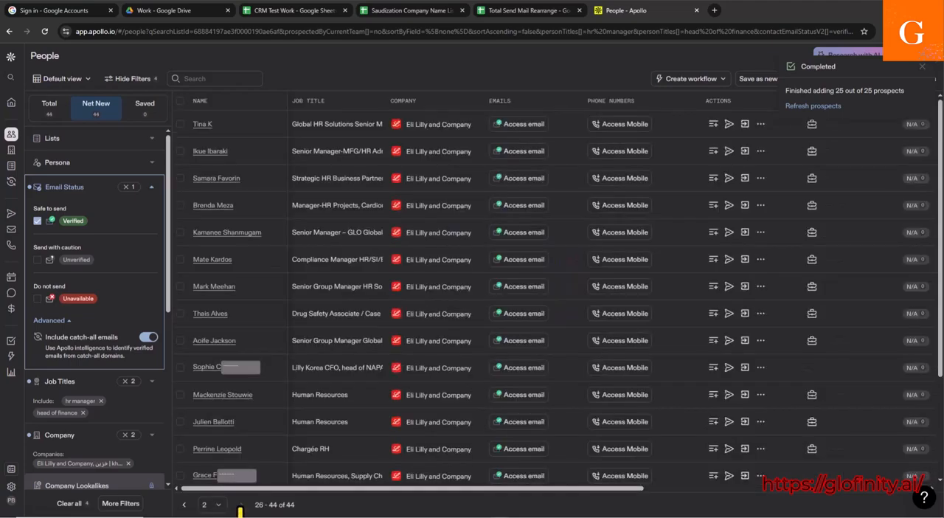
Step: Select 25 people in bulk from the second results page and add them to the existing HR & Finance list
click(180, 101)
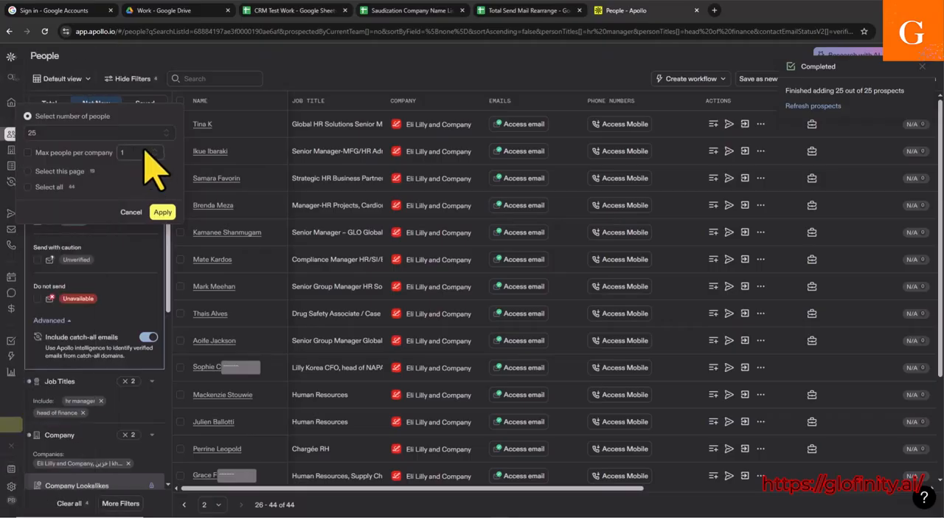
click(59, 134)
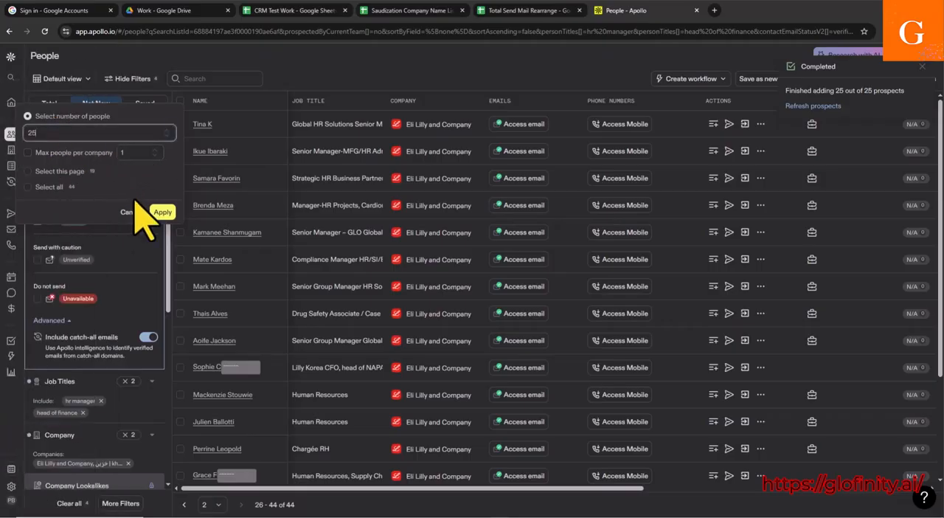
click(160, 214)
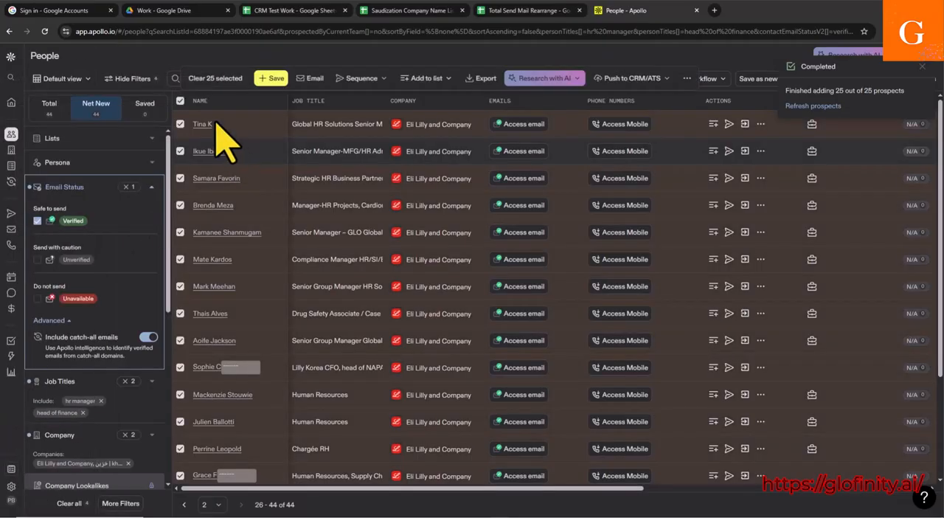
scroll(264, 251, down, 3)
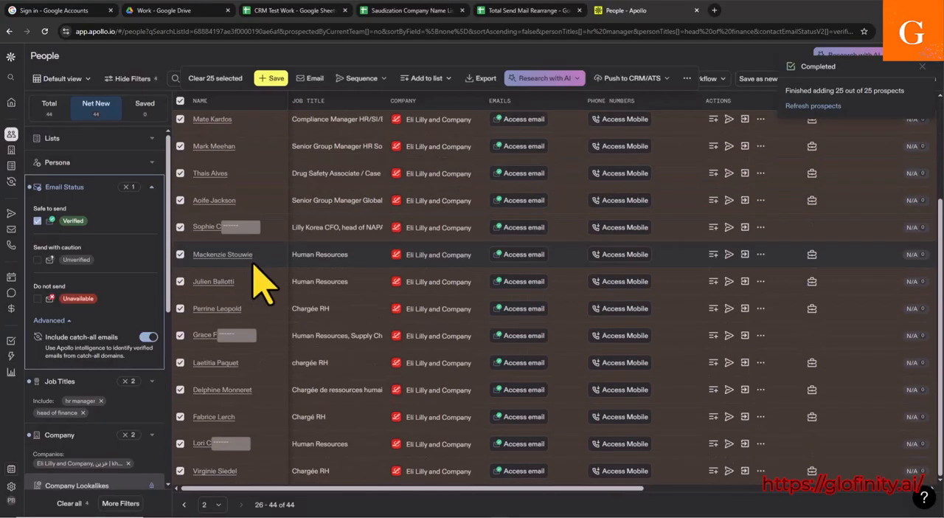
scroll(251, 310, up, 3)
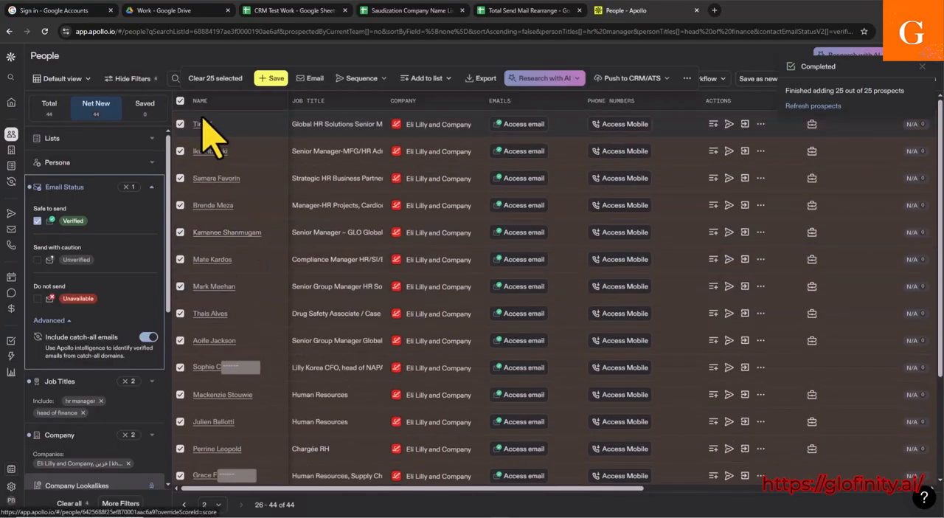
scroll(231, 184, down, 3)
scroll(228, 203, up, 3)
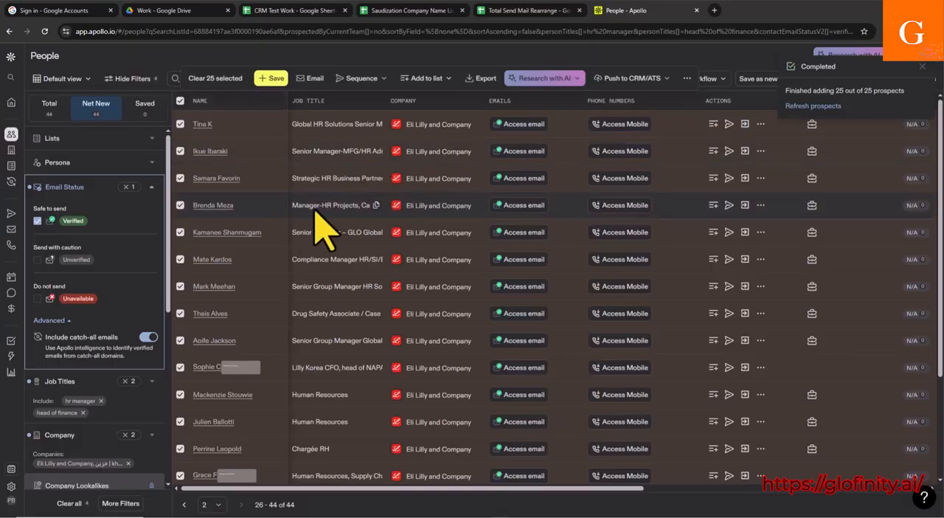
scroll(247, 332, down, 3)
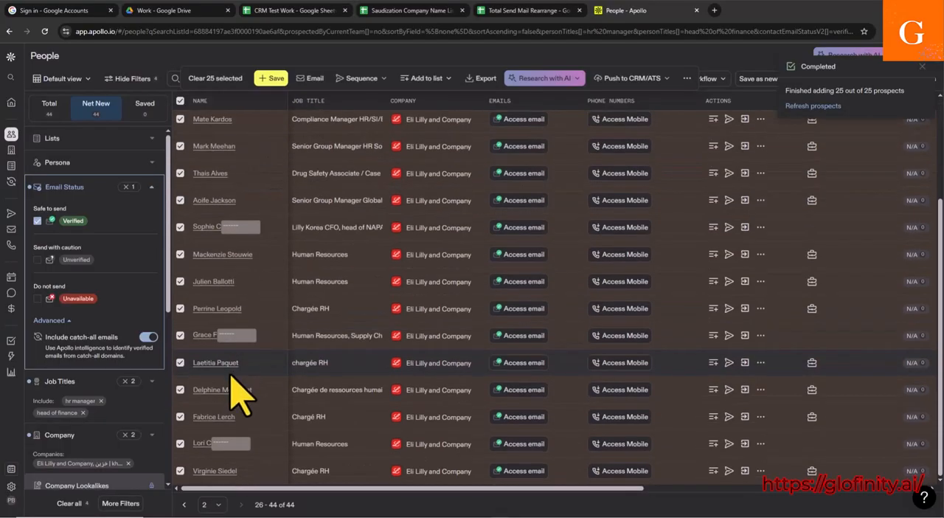
scroll(244, 162, up, 3)
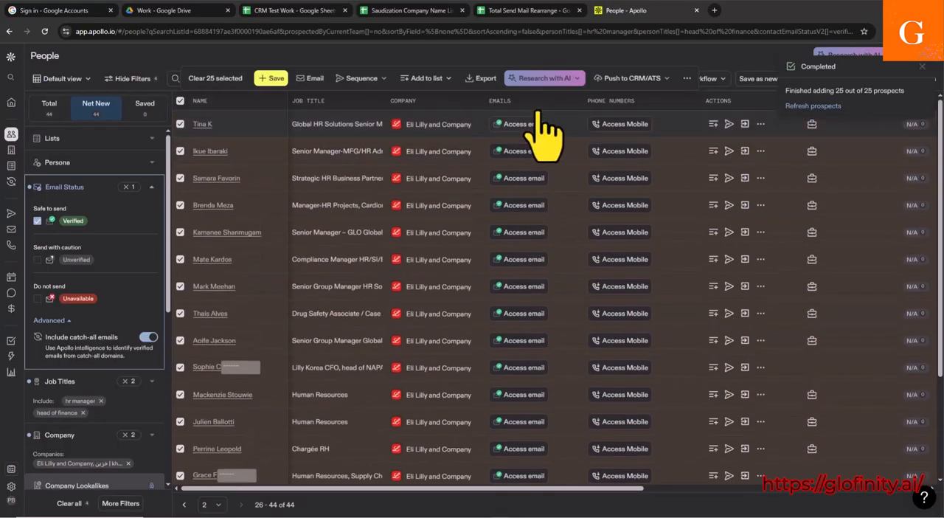
click(427, 80)
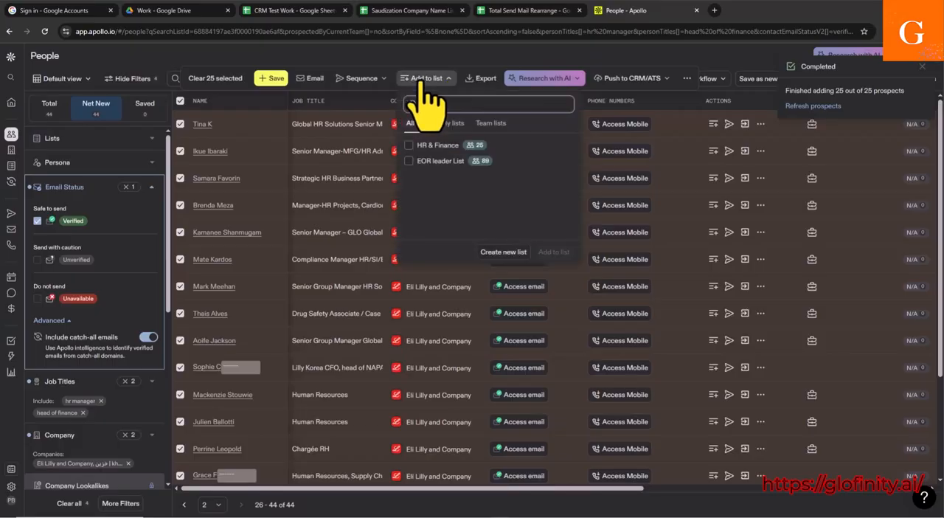
click(408, 145)
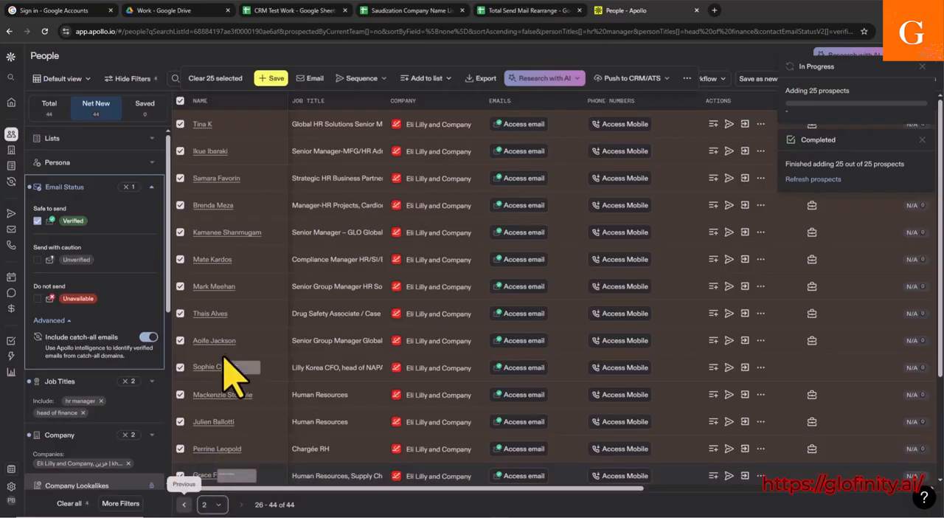
Step: Return to the first results page and look through the remaining net new people
scroll(232, 369, down, 2)
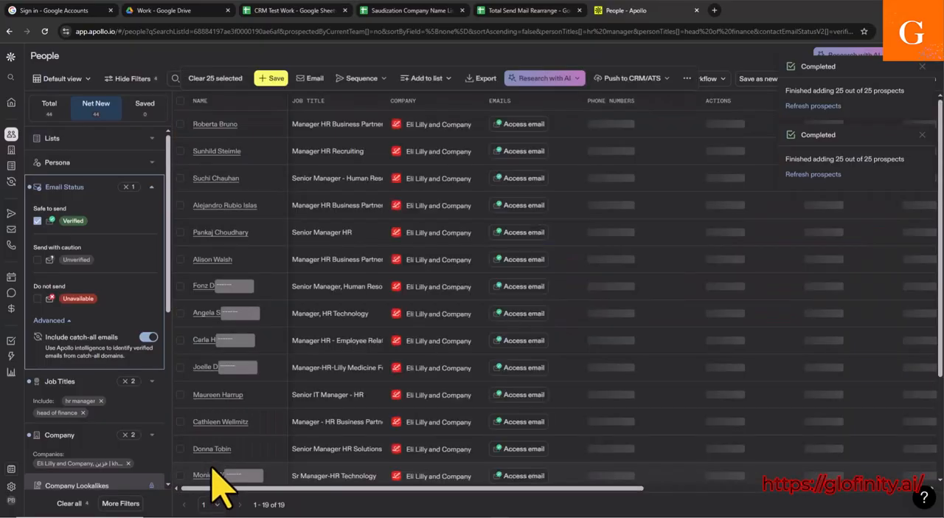
scroll(232, 465, down, 2)
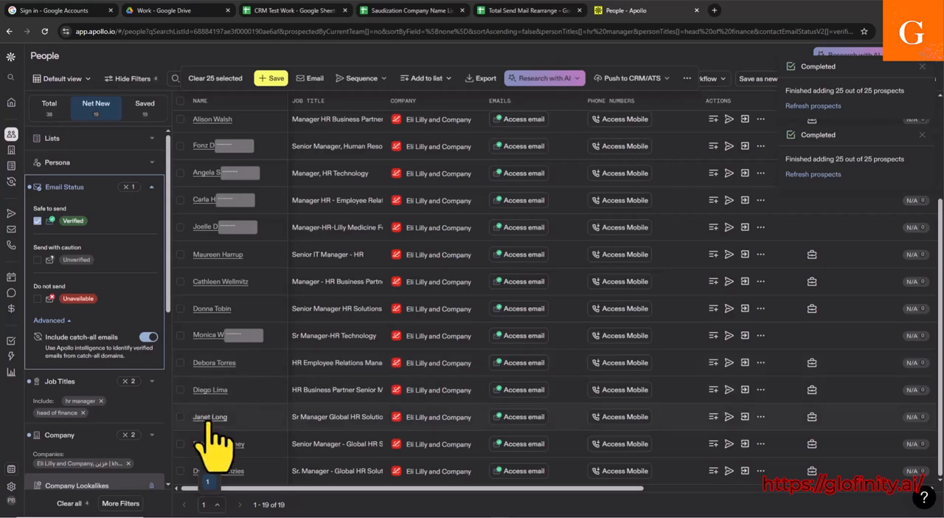
scroll(221, 395, up, 2)
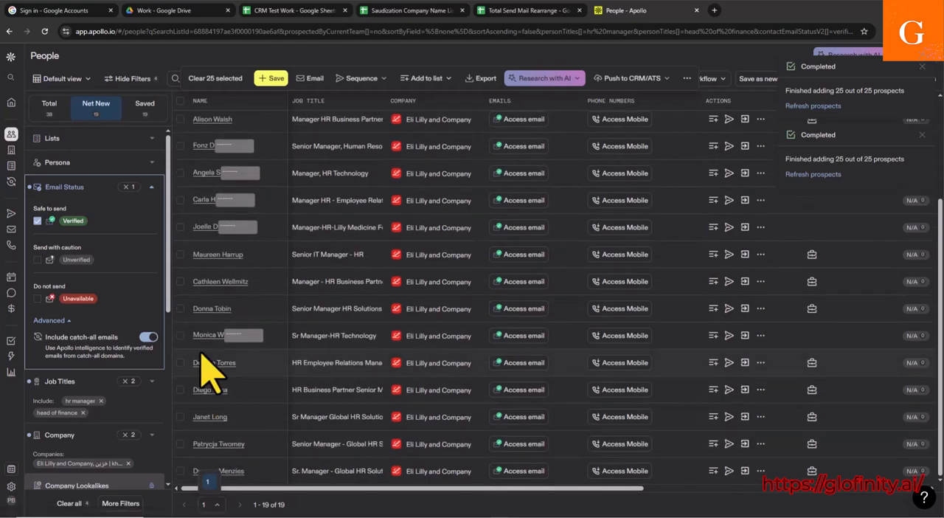
scroll(208, 339, up, 2)
scroll(210, 372, down, 4)
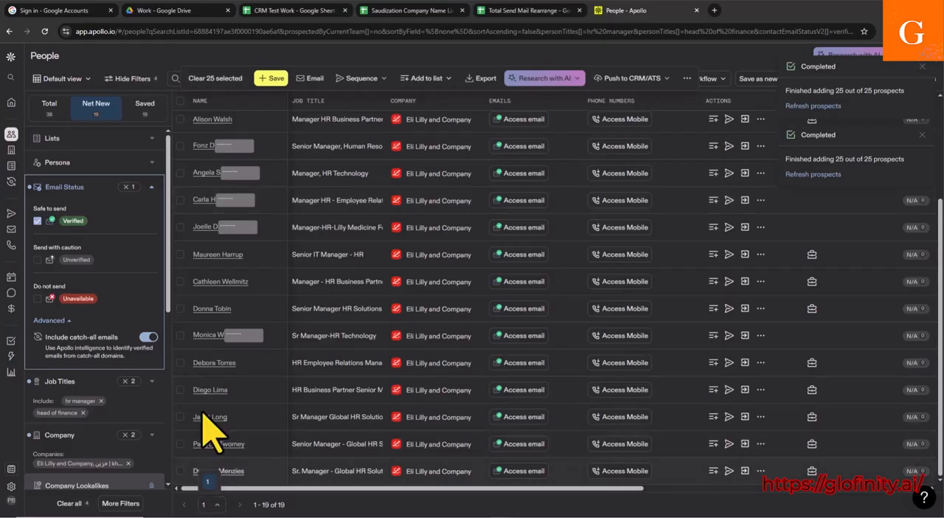
scroll(211, 243, up, 4)
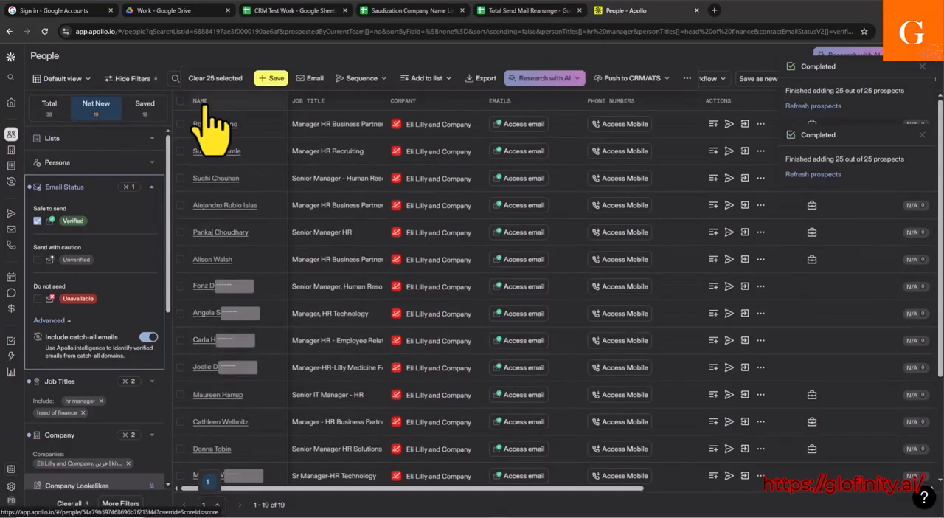
Step: Bulk-select the remaining net new people with the number of people at 25, and clear that selection
click(181, 103)
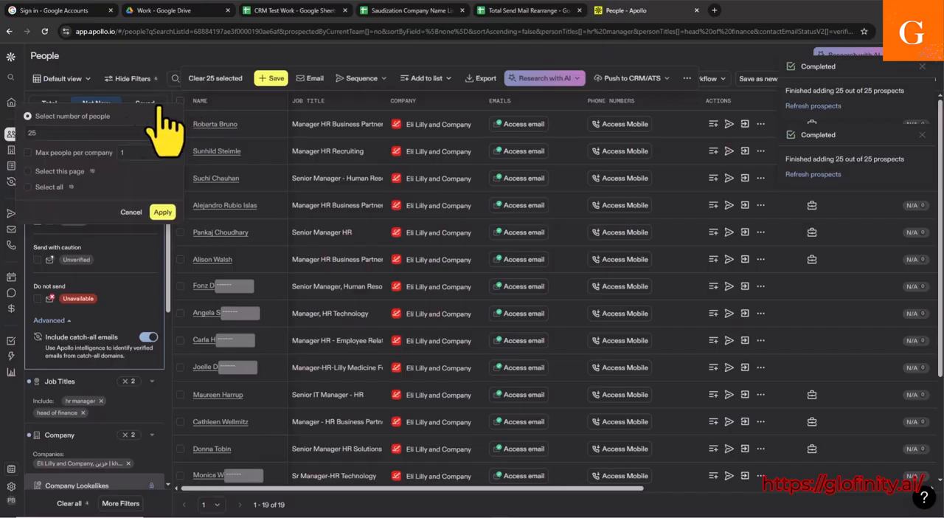
click(162, 212)
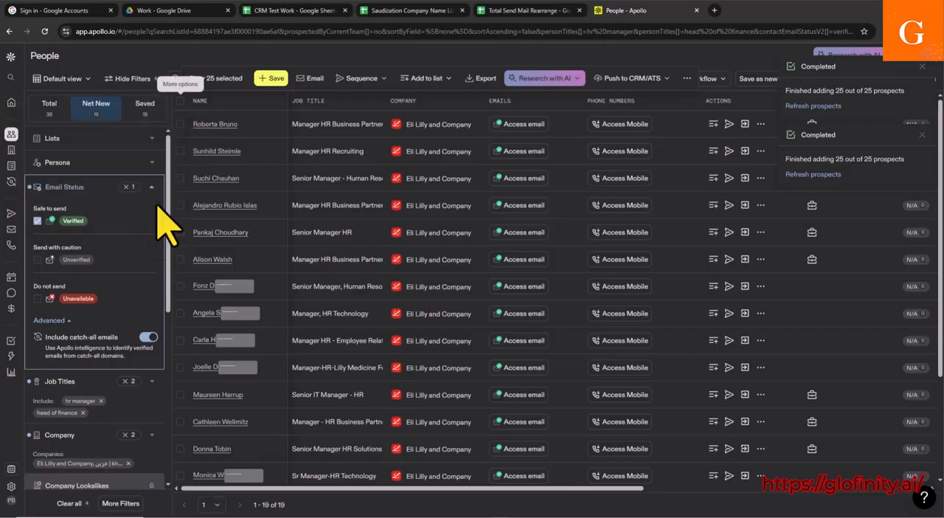
scroll(252, 269, down, 1)
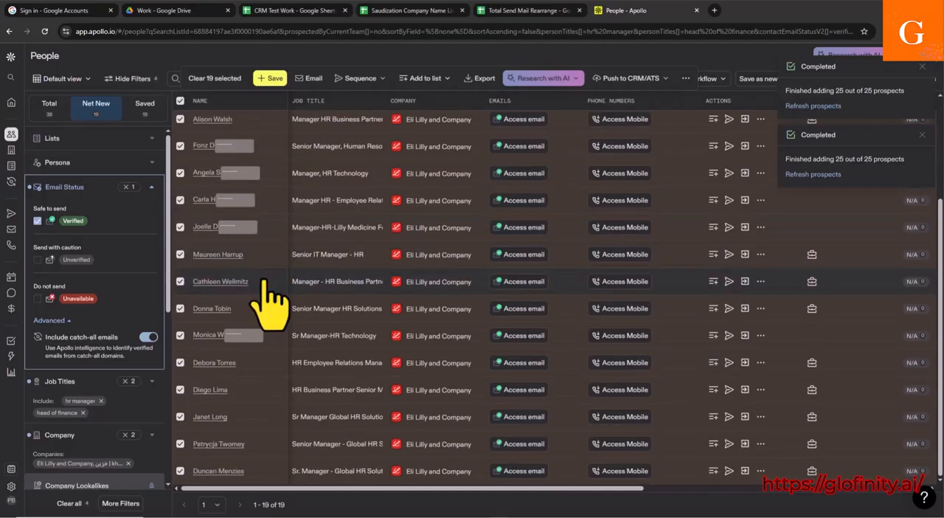
scroll(225, 314, down, 2)
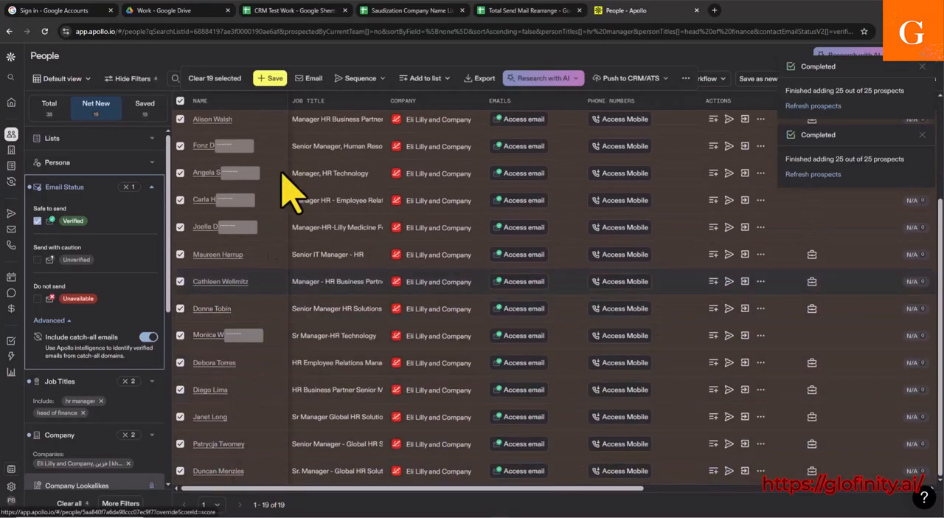
scroll(237, 295, up, 3)
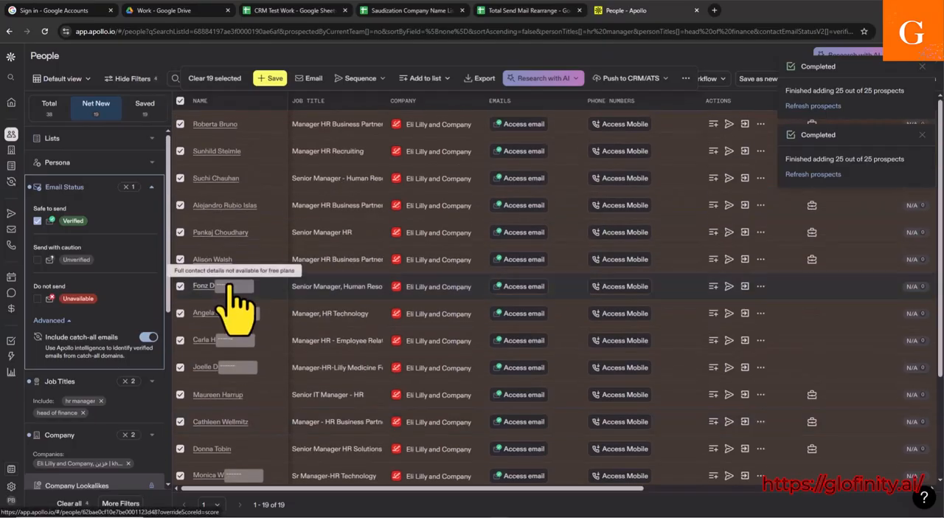
scroll(236, 298, down, 1)
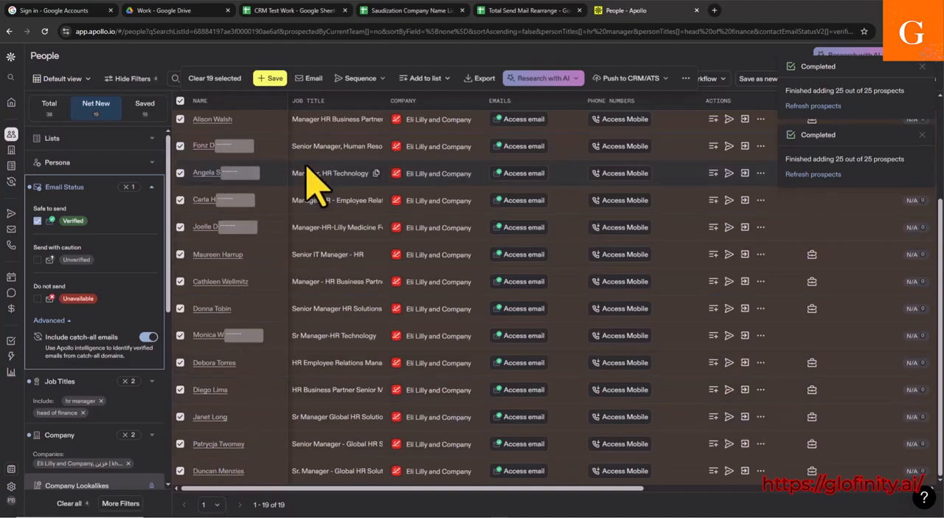
click(181, 101)
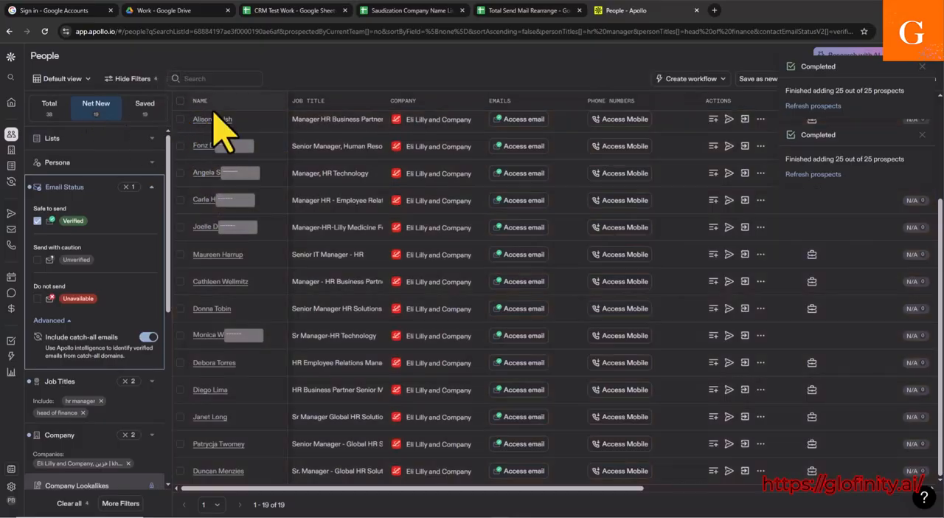
Step: Try to bulk-select all of the remaining net new people with the select-all option
click(181, 109)
click(46, 133)
text(25)
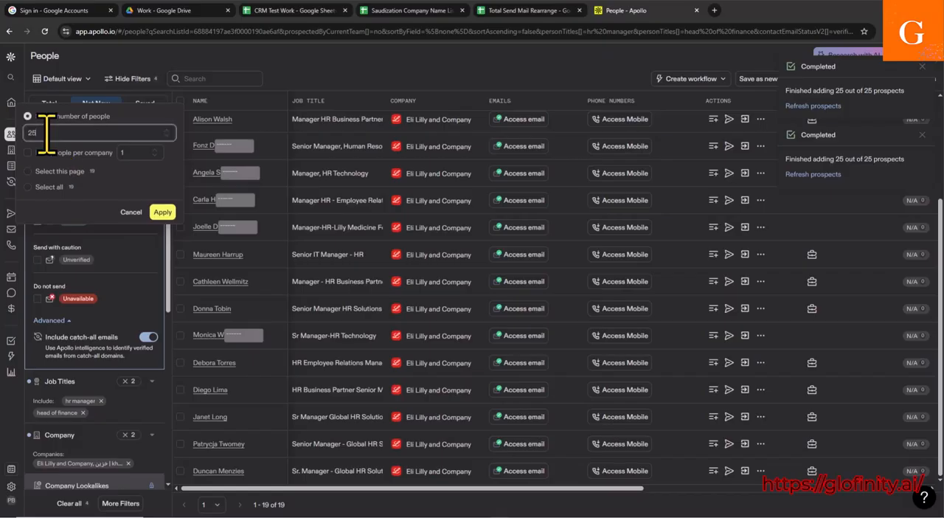
click(33, 187)
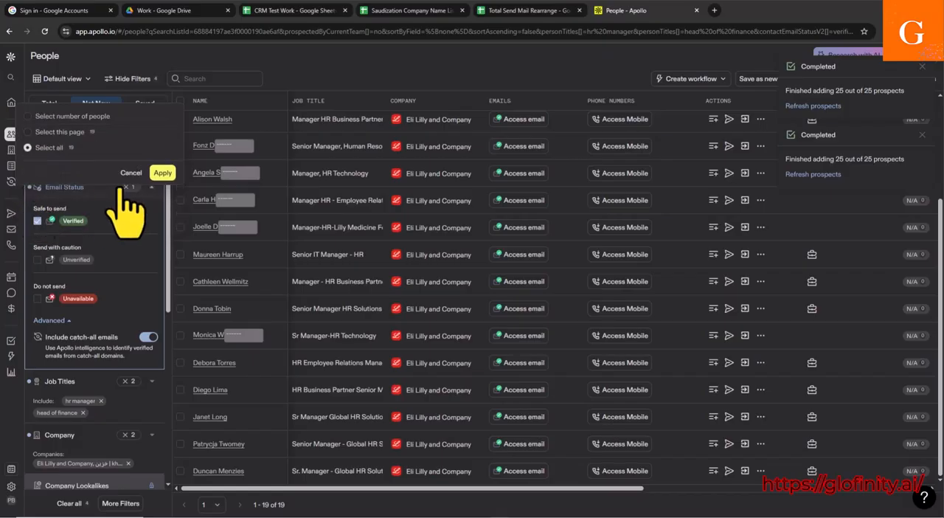
click(164, 175)
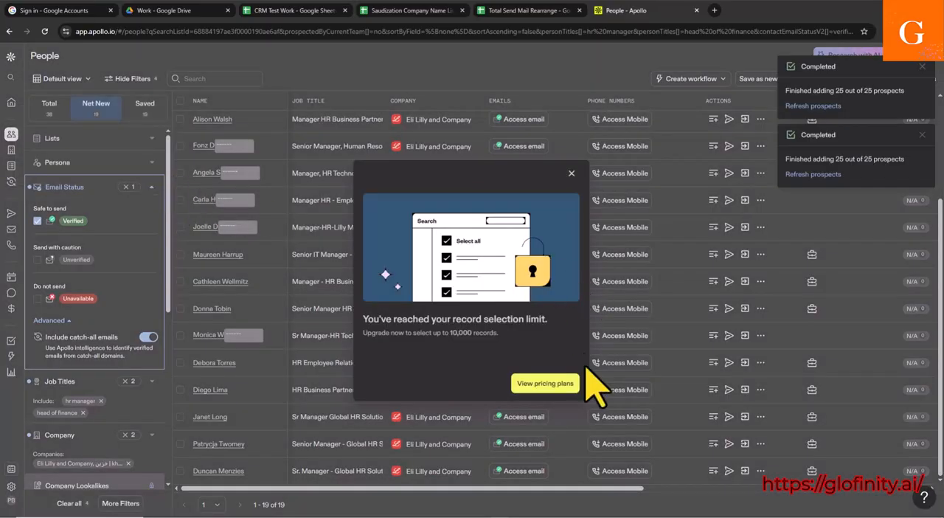
click(573, 174)
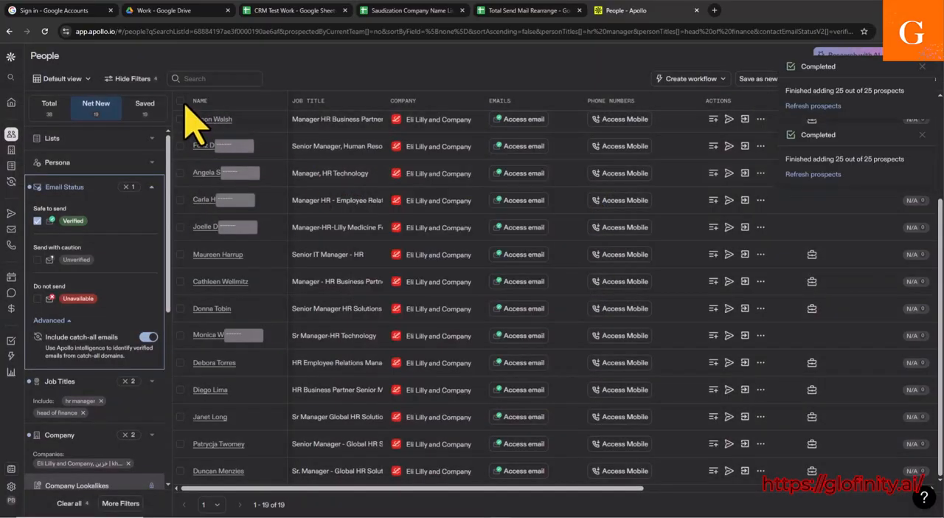
Step: Bulk-select the remaining net new people with the number of people at 25 and add them to the HR & Finance list
click(184, 102)
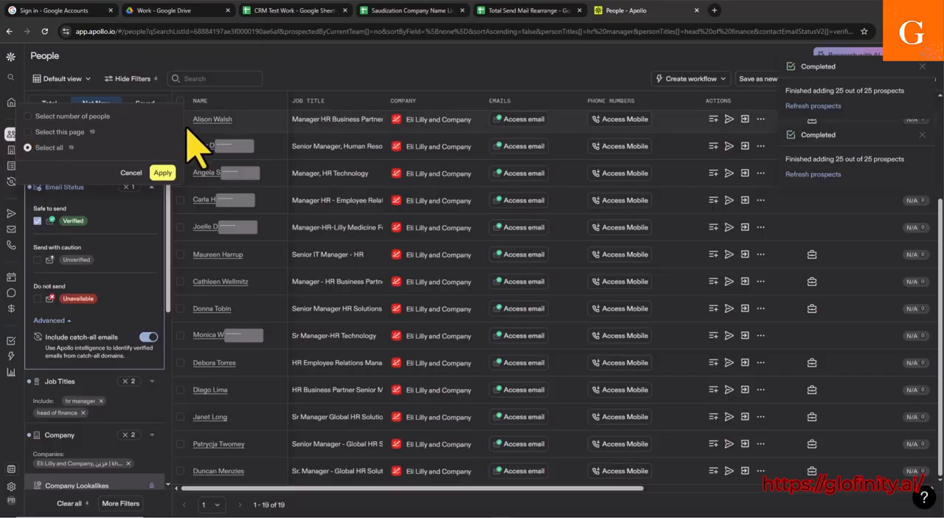
click(29, 117)
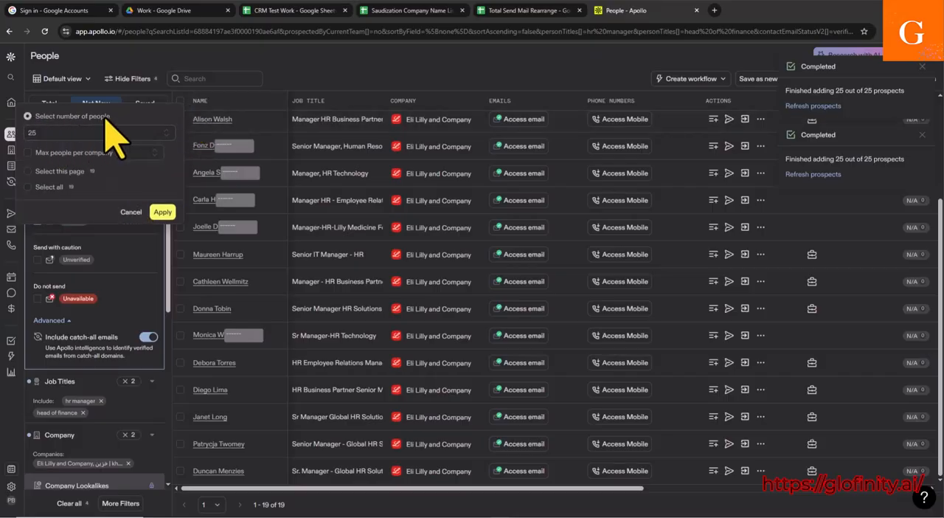
click(163, 212)
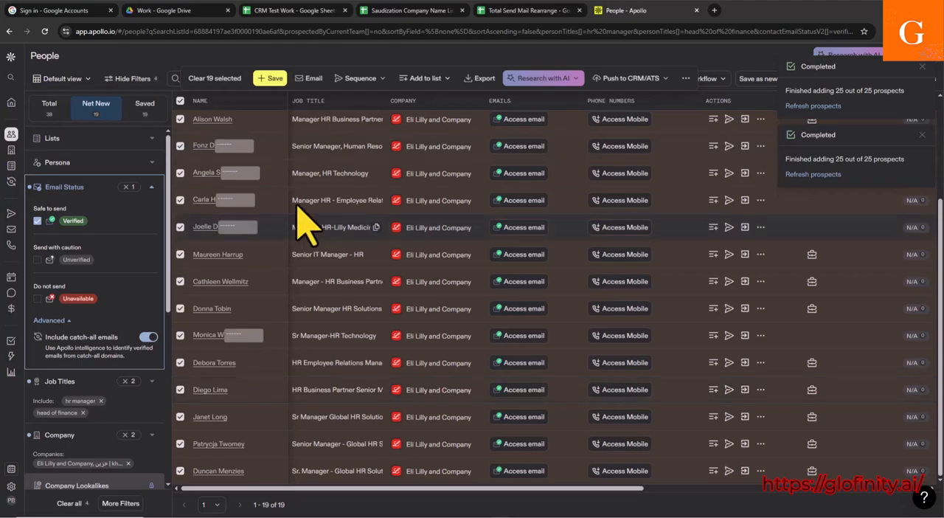
click(426, 78)
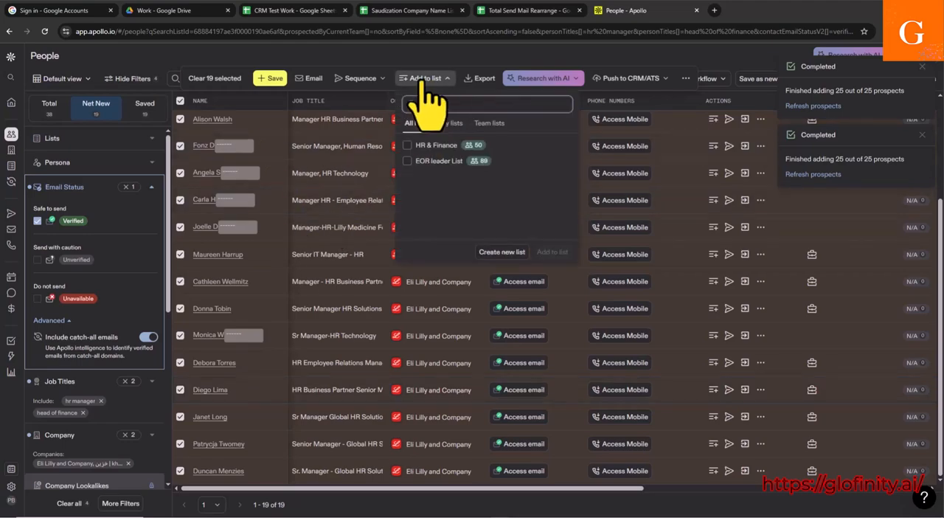
click(407, 145)
click(553, 252)
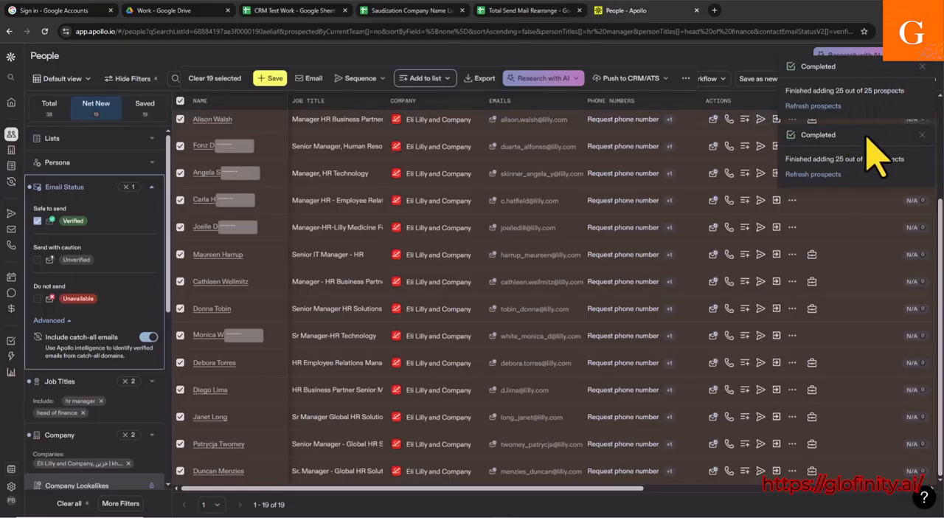
Step: Clear the bulk selection, select a single person and check the HR & Finance entry among the available lists
click(180, 101)
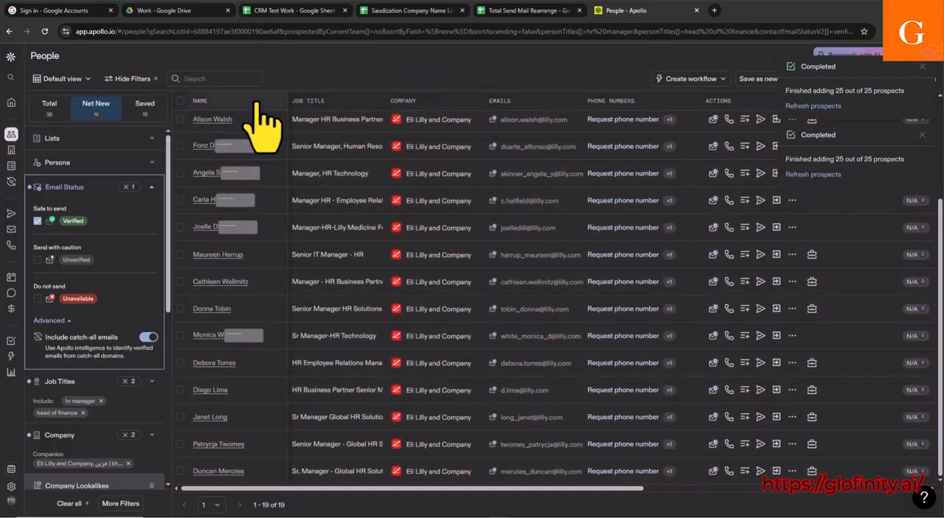
click(180, 119)
click(439, 79)
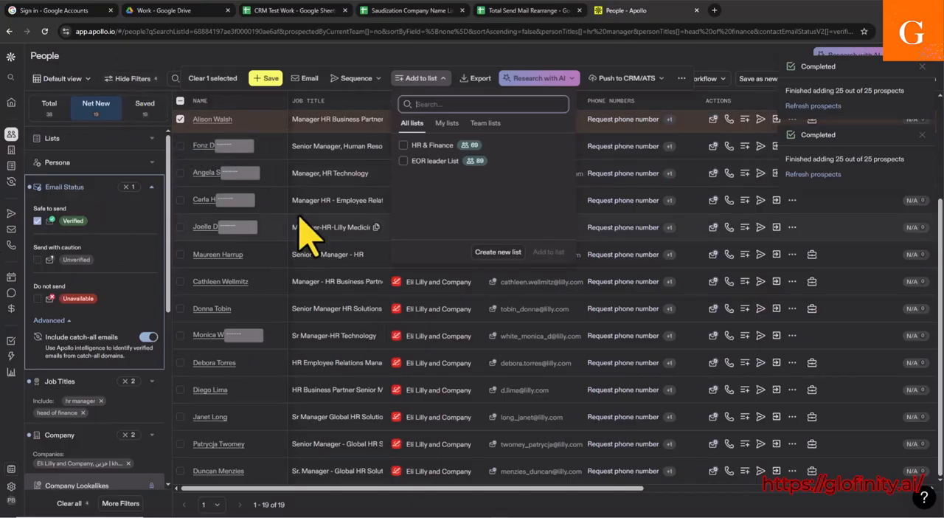
Step: From the saved lists, export the HR & Finance people list to CSV and download the file
click(11, 107)
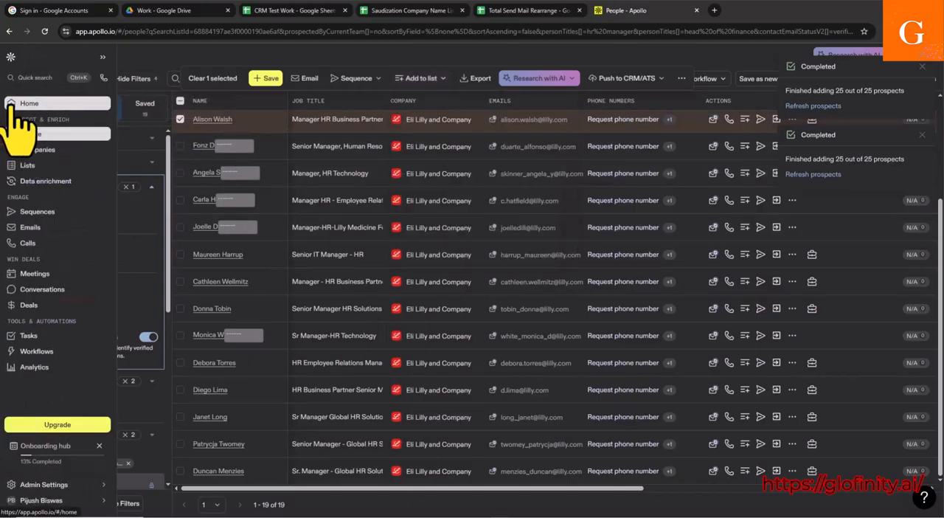
click(46, 167)
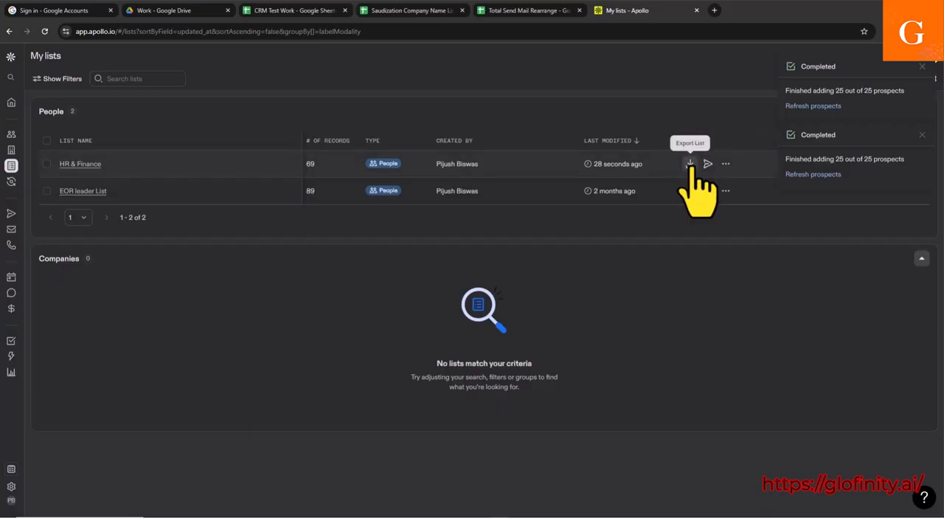
click(46, 164)
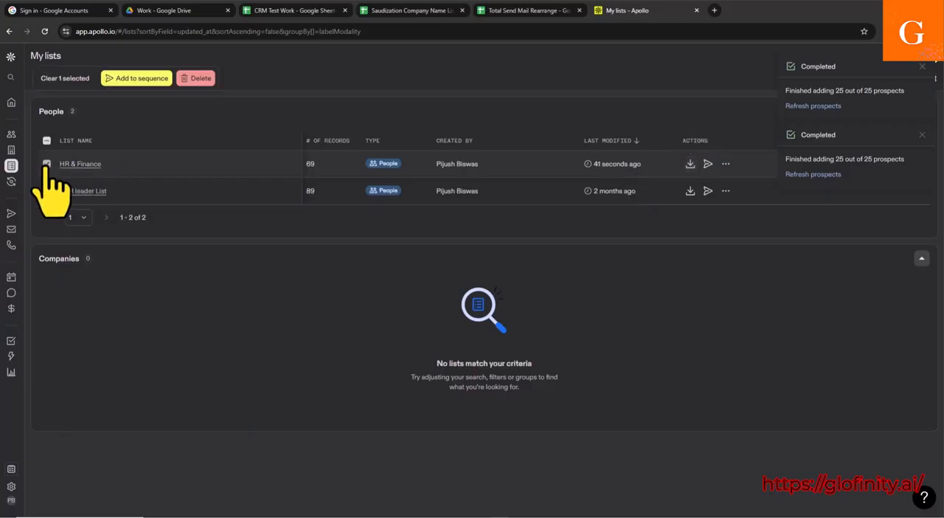
click(46, 164)
click(47, 164)
click(47, 164)
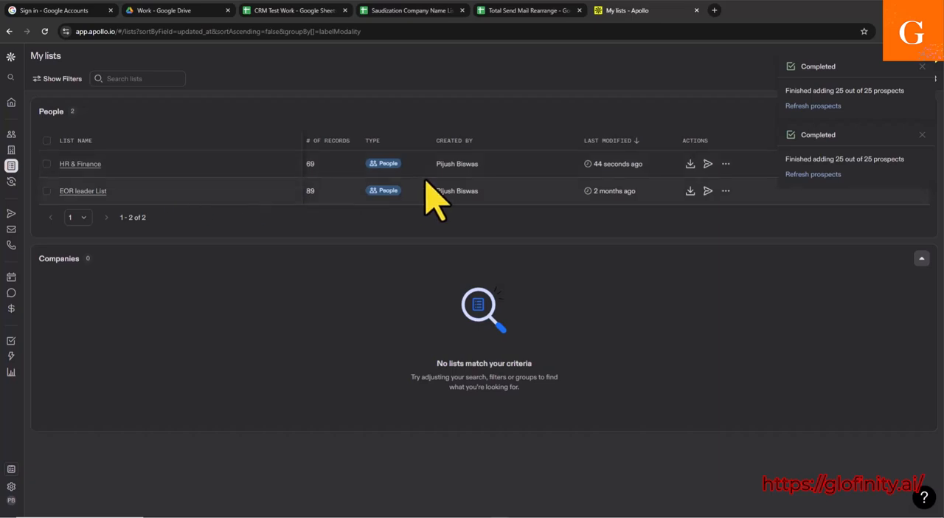
click(689, 164)
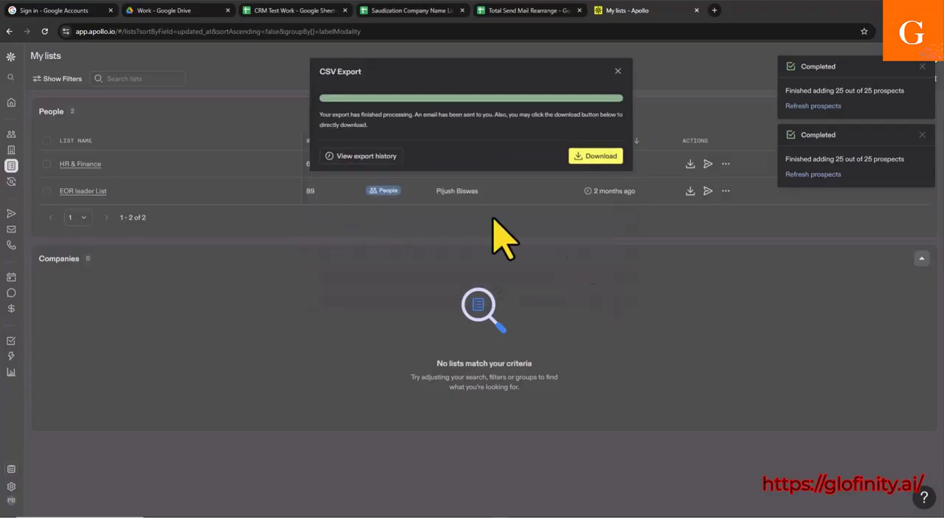
click(598, 159)
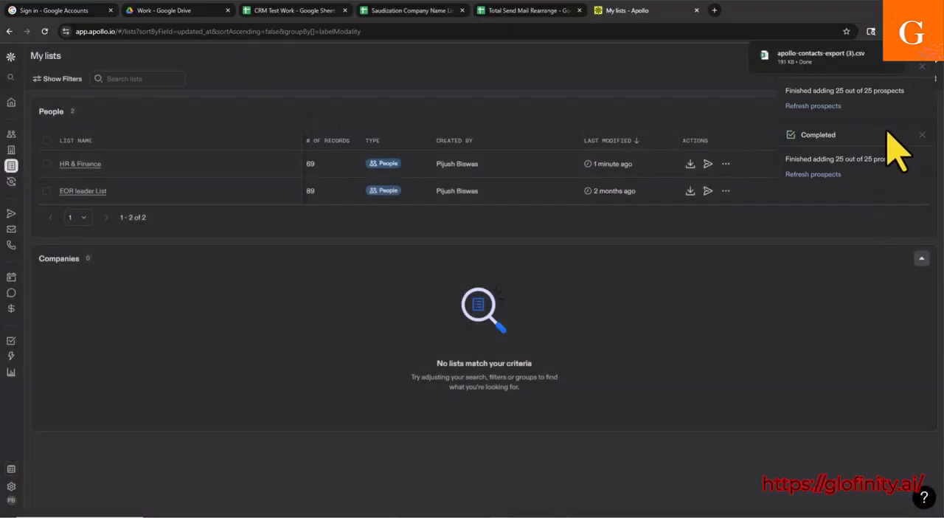
Step: Open the downloaded apollo-contacts-export (3).csv in Excel and maximize its window
click(796, 61)
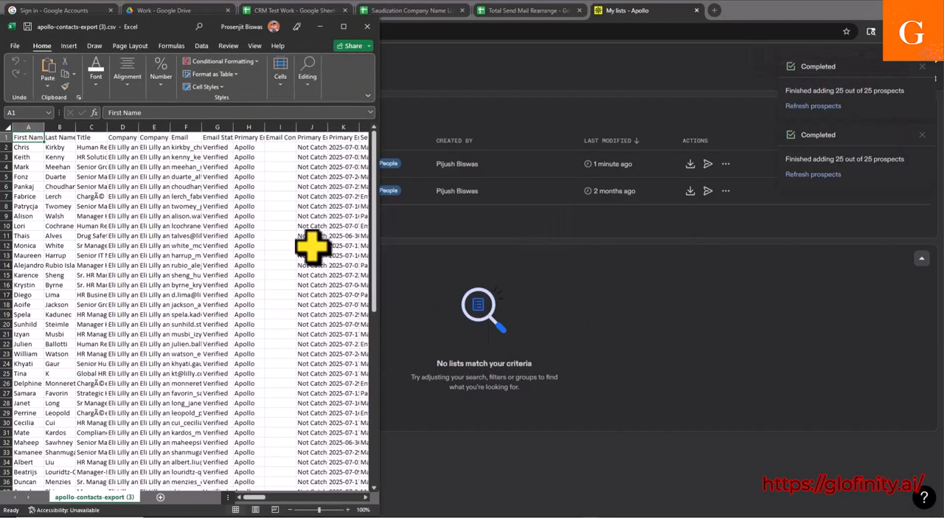
drag(371, 31, 837, 67)
double_click(231, 31)
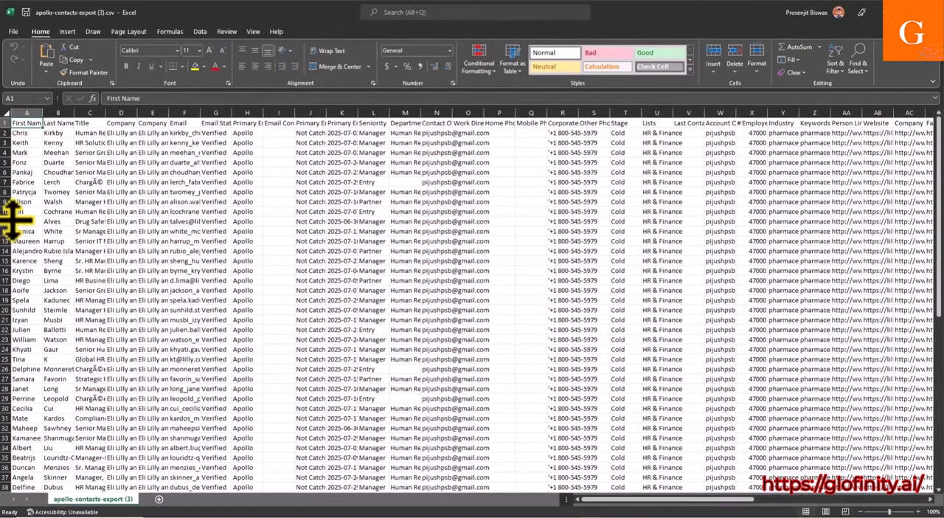
Step: Check the first and last name columns and widen the Email column to show the full addresses
click(27, 113)
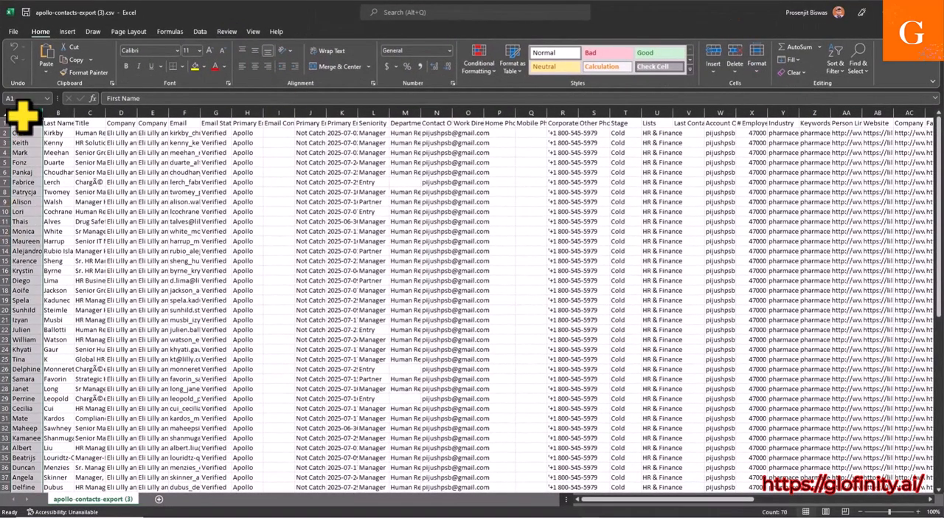
click(59, 110)
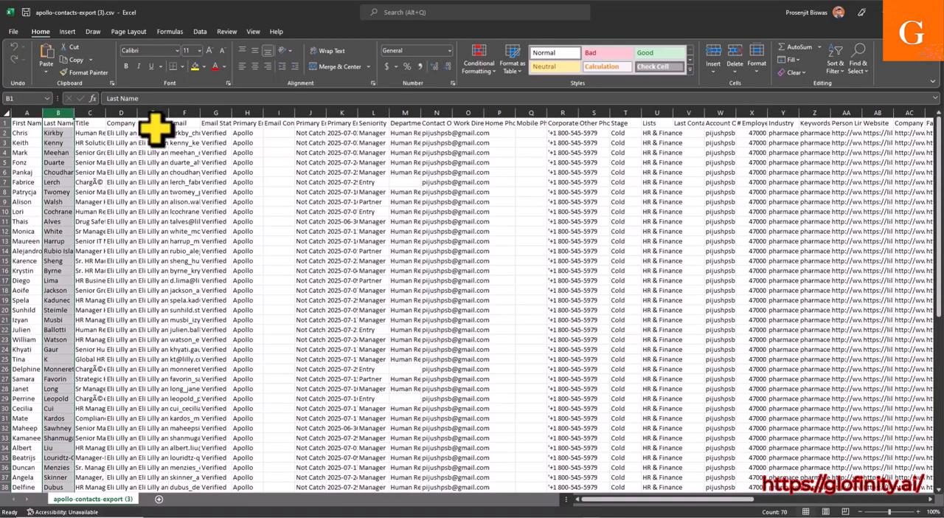
click(216, 112)
drag(231, 112, 258, 112)
drag(200, 112, 270, 115)
click(188, 109)
Step: Look through the exported email addresses down to the last contact row and close the workbook
scroll(205, 295, down, 16)
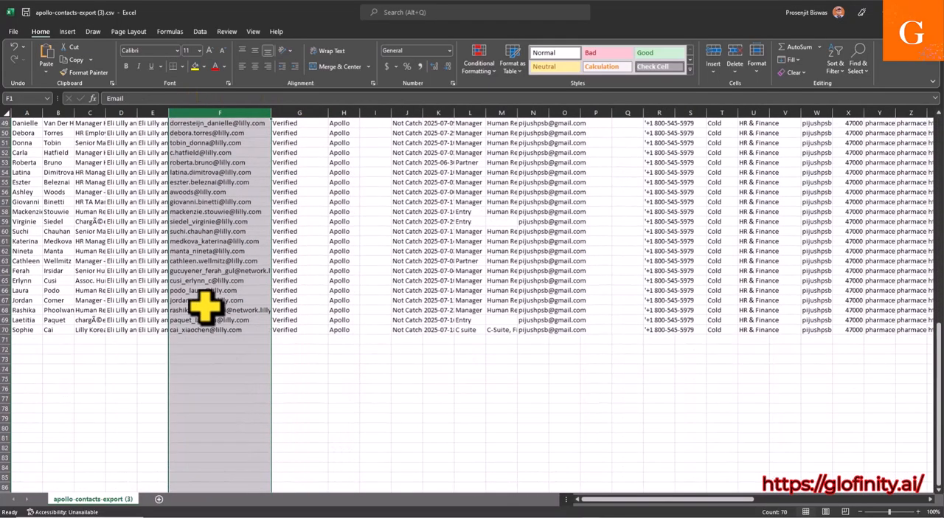
click(204, 359)
click(229, 330)
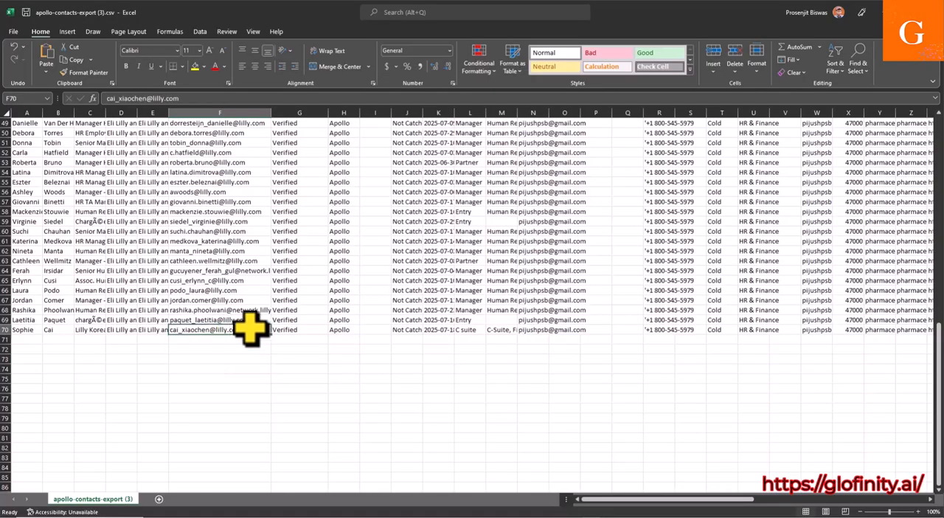
scroll(251, 329, up, 5)
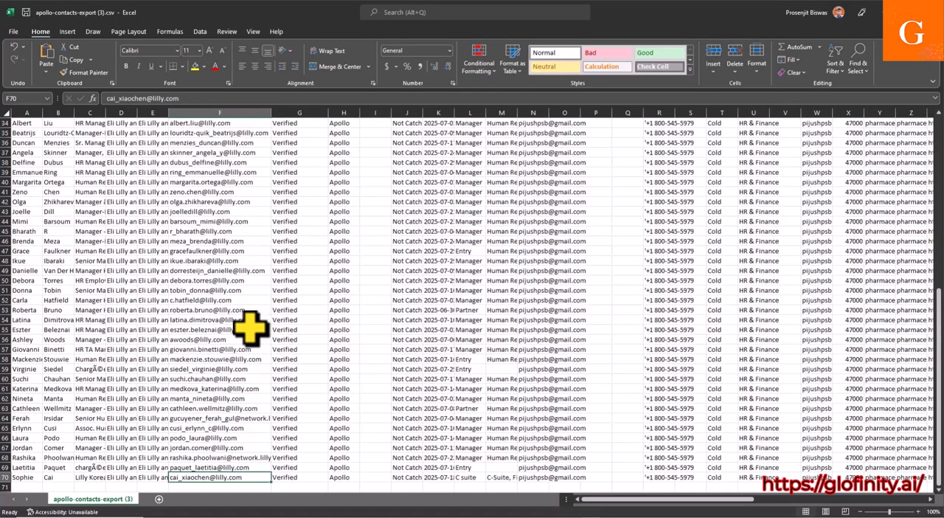
click(931, 12)
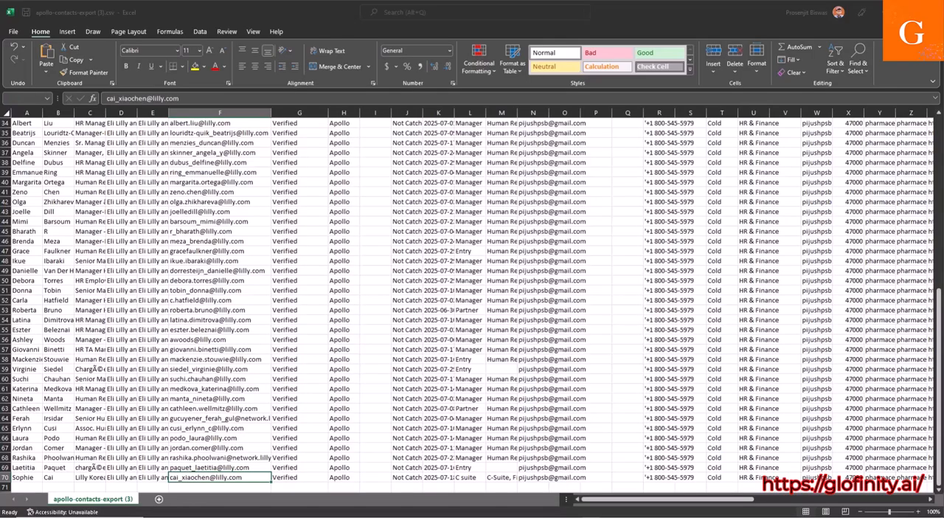
click(476, 276)
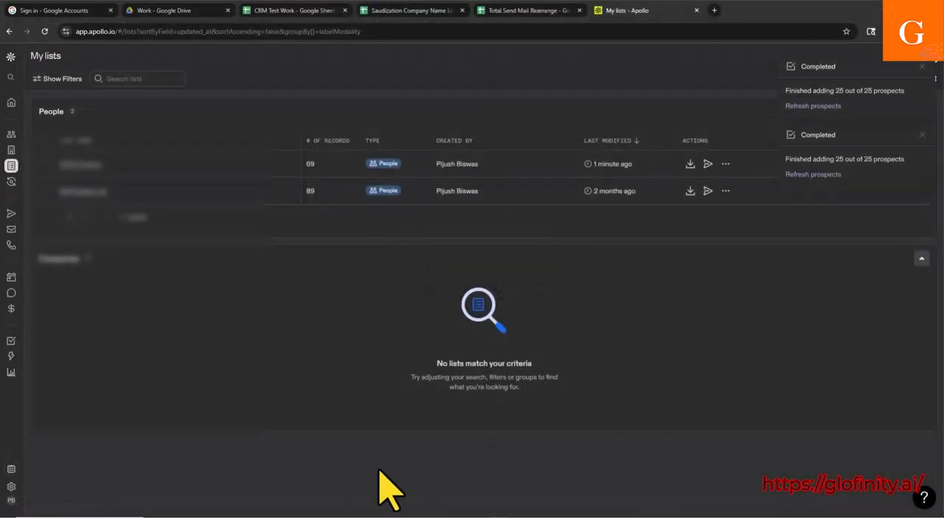
Step: Show the downloaded apollo-contacts-export (3).csv in the Downloads folder and copy the file
click(895, 31)
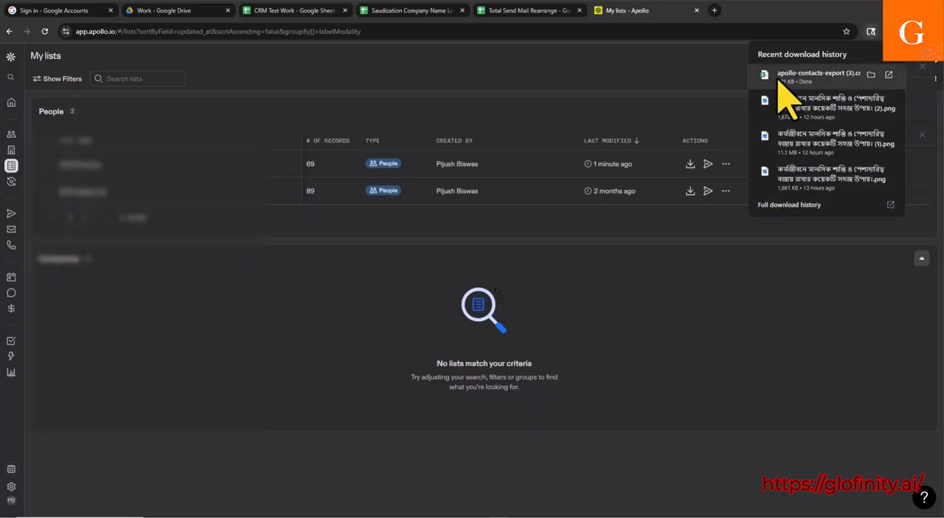
click(875, 77)
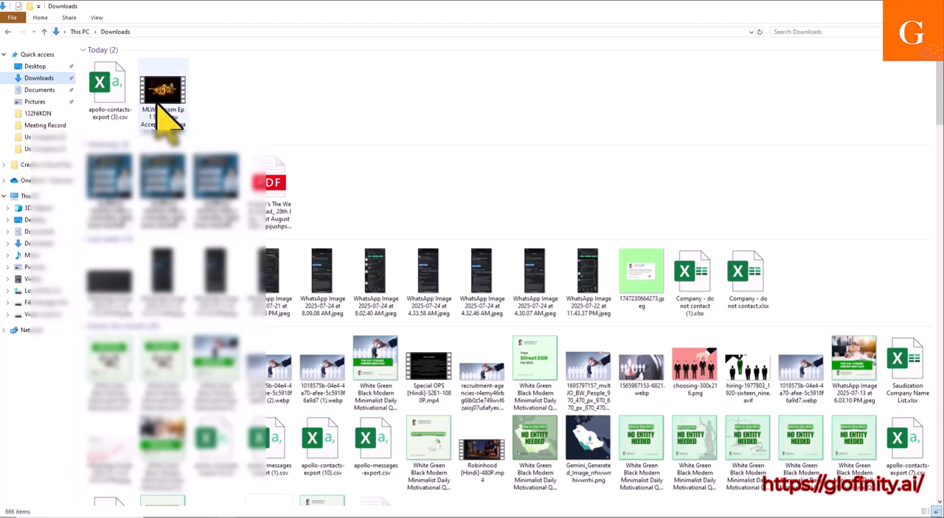
right_click(96, 104)
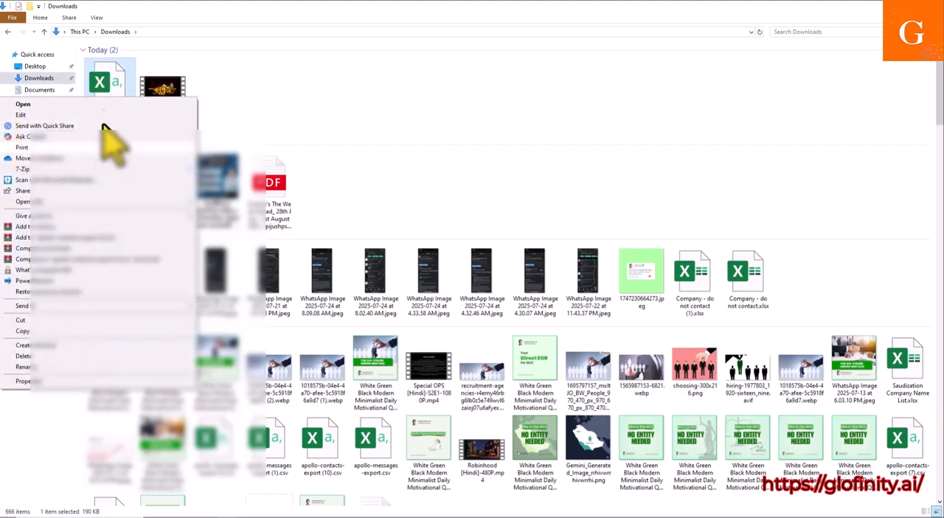
click(35, 331)
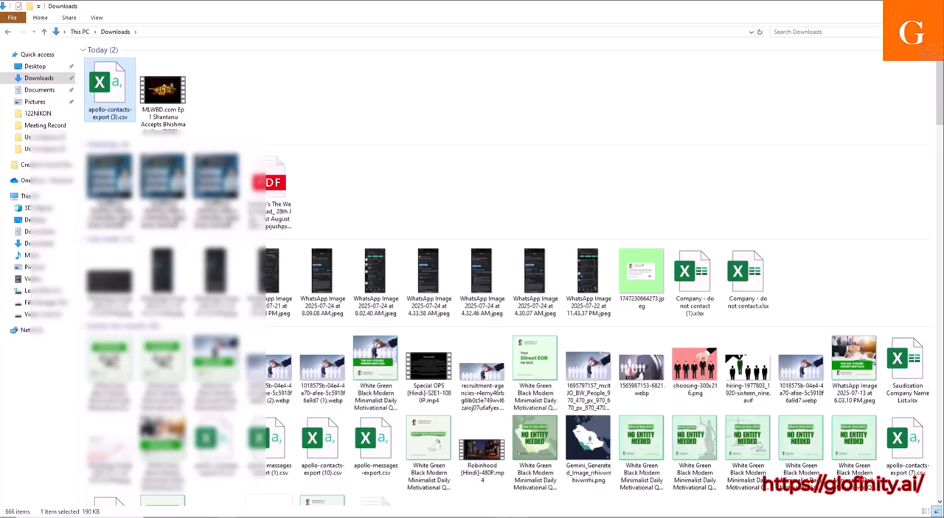
Step: Switch back to Chrome, open WhatsApp Web in a new tab and open the message-yourself chat
click(453, 475)
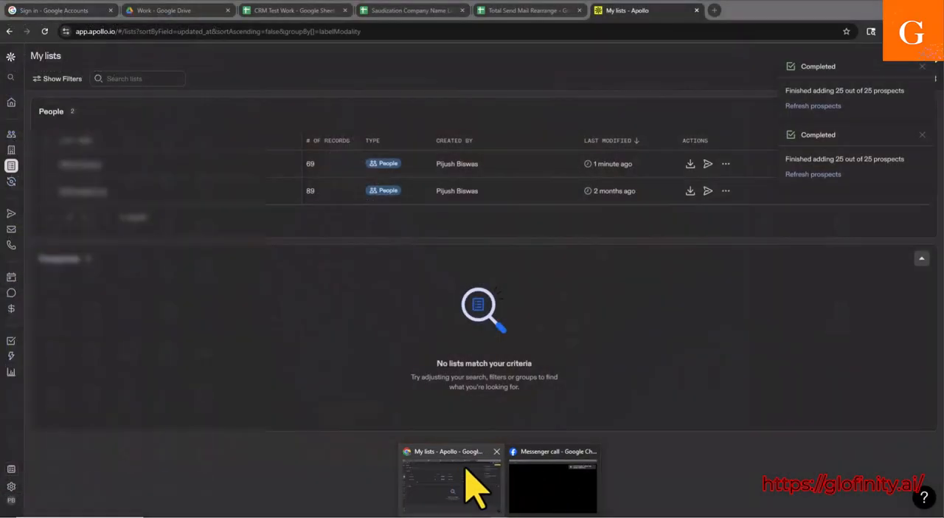
click(475, 479)
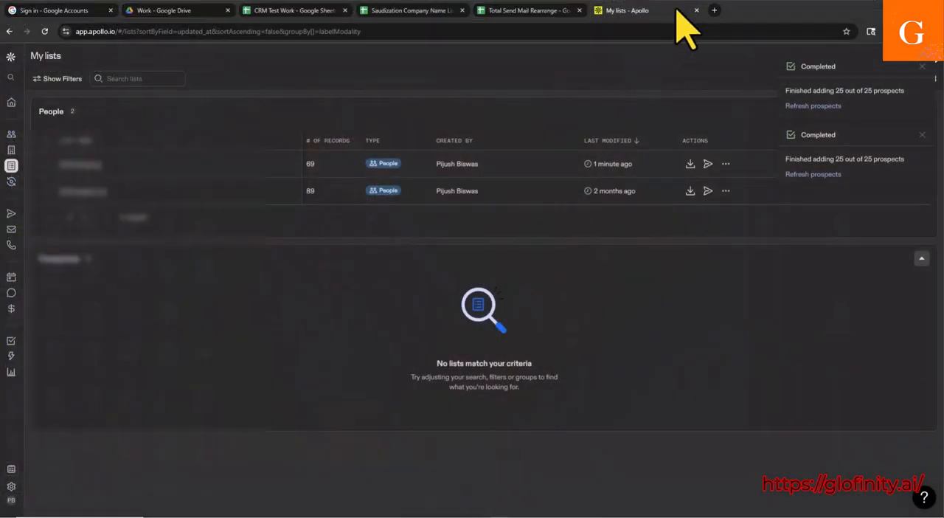
click(716, 10)
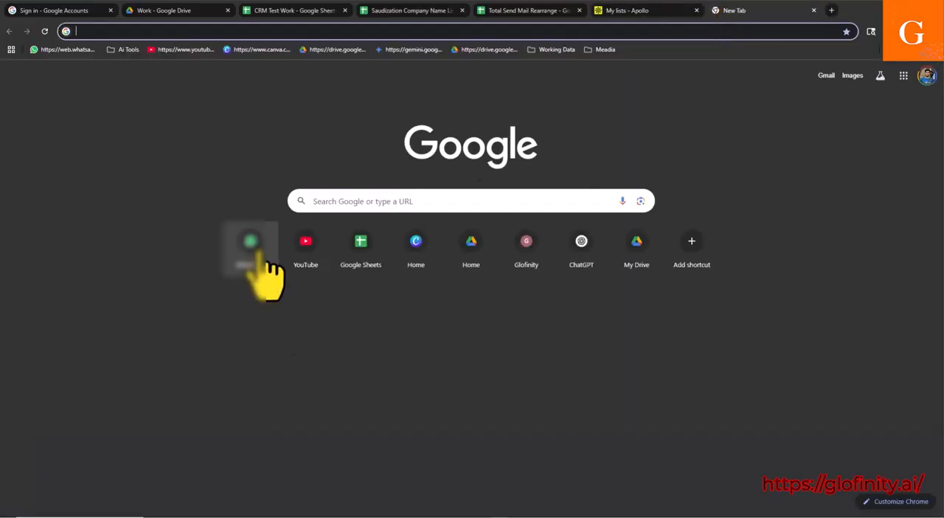
click(253, 243)
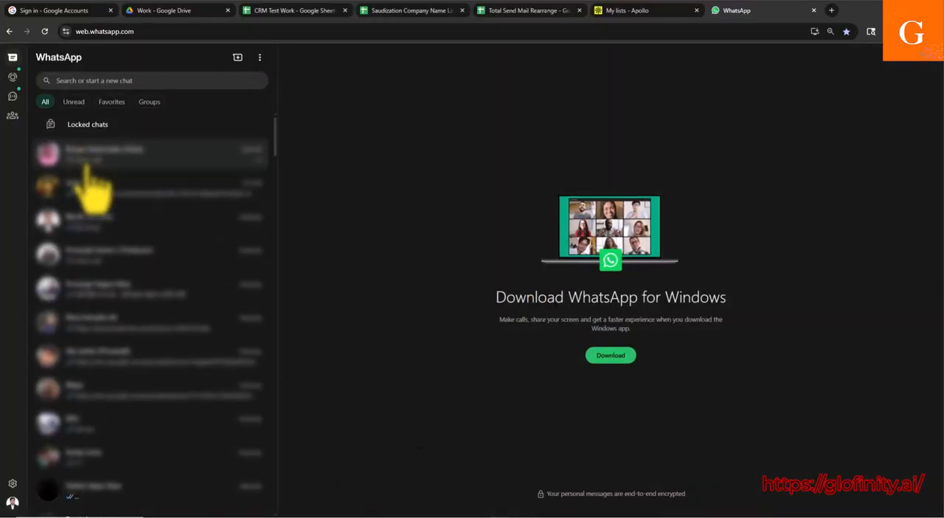
click(96, 220)
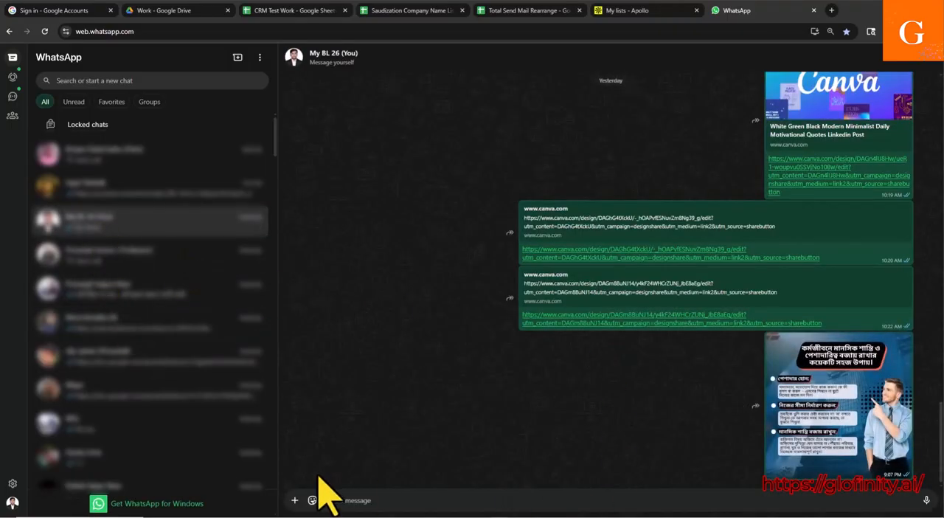
click(295, 501)
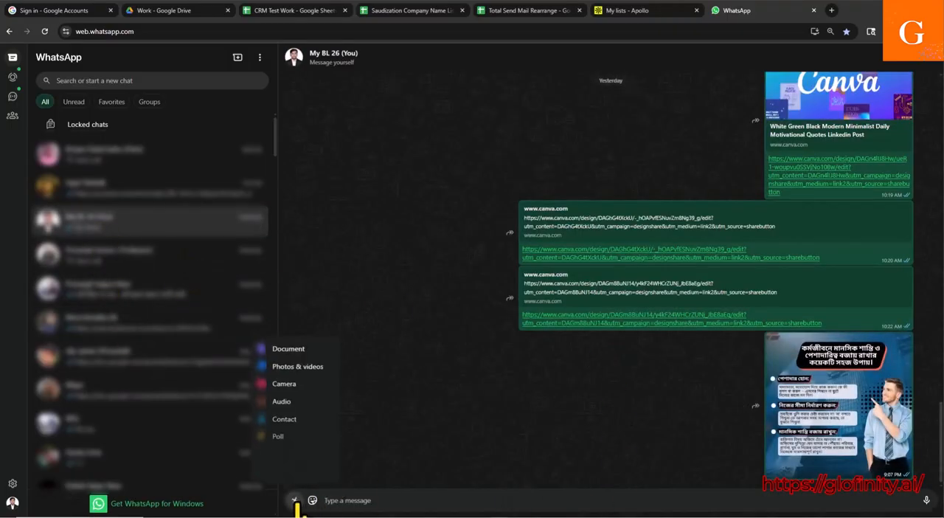
click(295, 347)
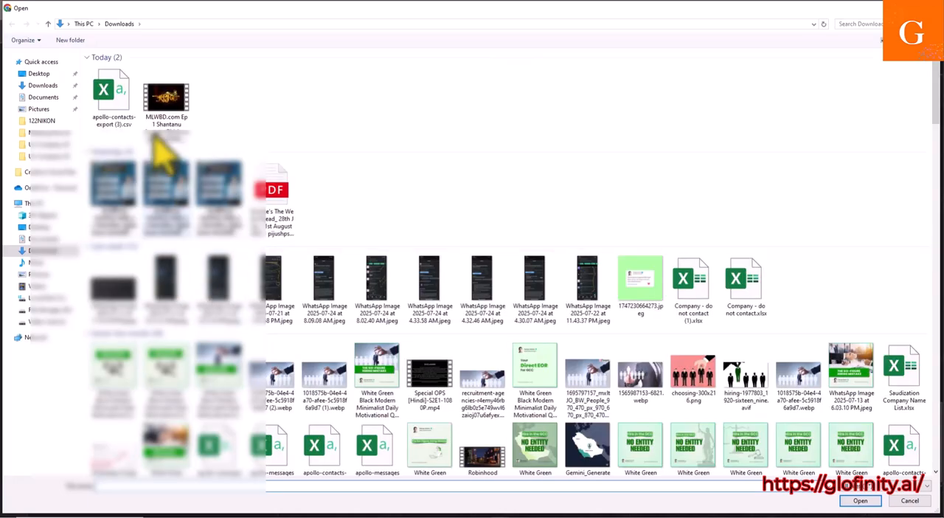
click(111, 100)
click(862, 501)
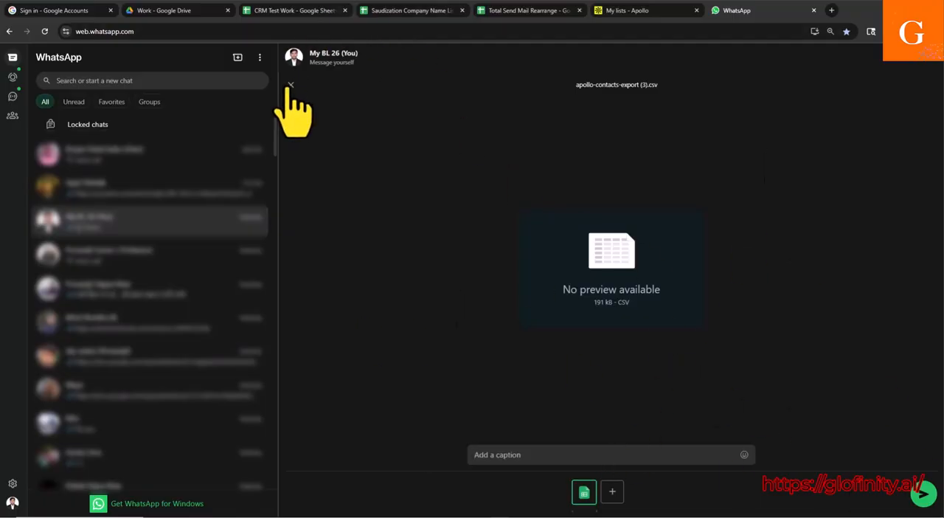
click(291, 85)
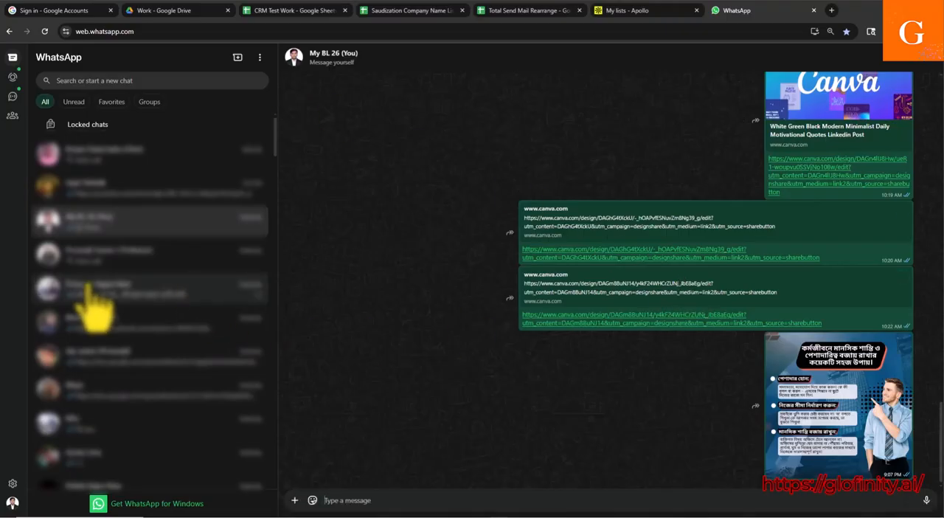
Step: Send the copied apollo-contacts-export (3).csv to the contact whose chat holds the shared Google Sheets links, and return to the Downloads folder
click(101, 363)
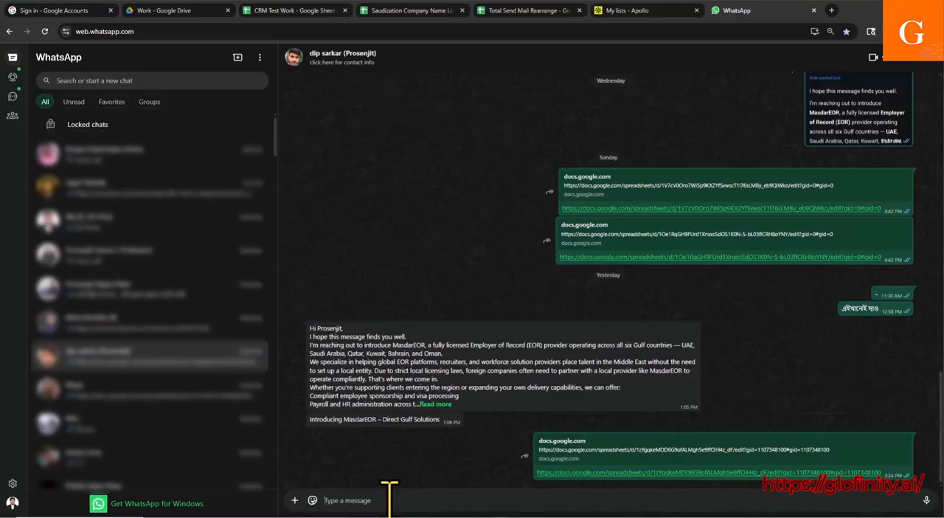
key(ctrl+v)
click(923, 492)
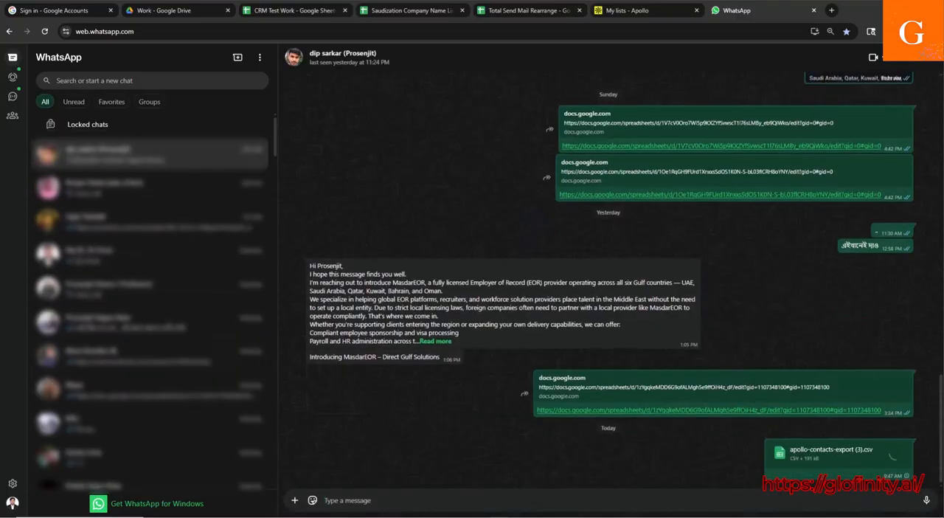
click(887, 10)
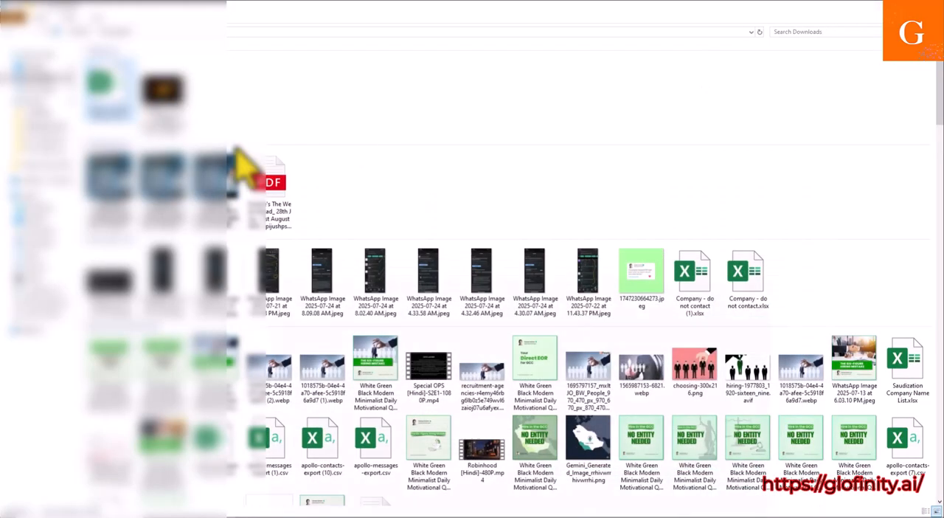